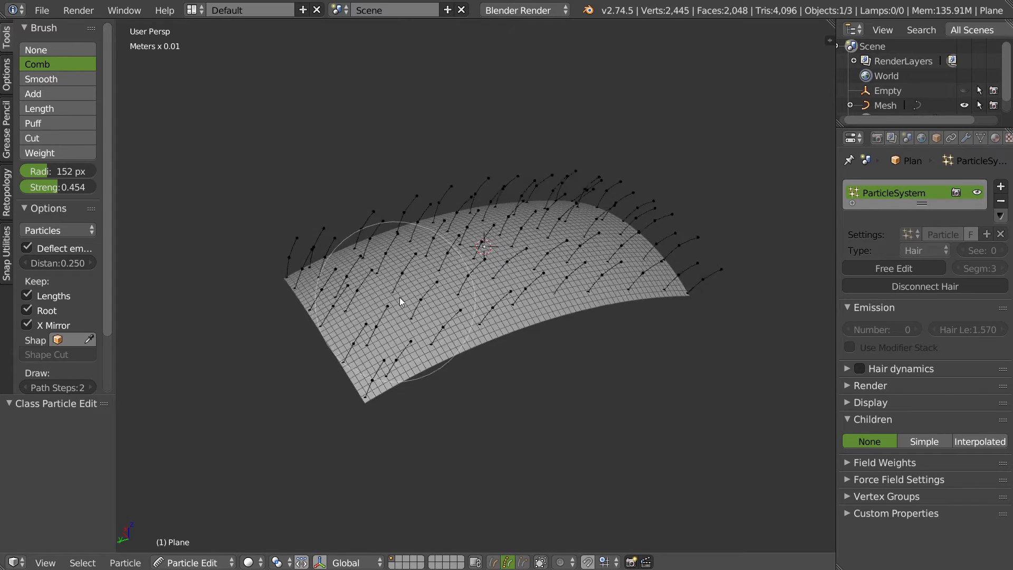
- Leave Particle Edit on the combed hair guides and switch the plane back to Object Mode
middle_click_drag(407, 242, 391, 240)
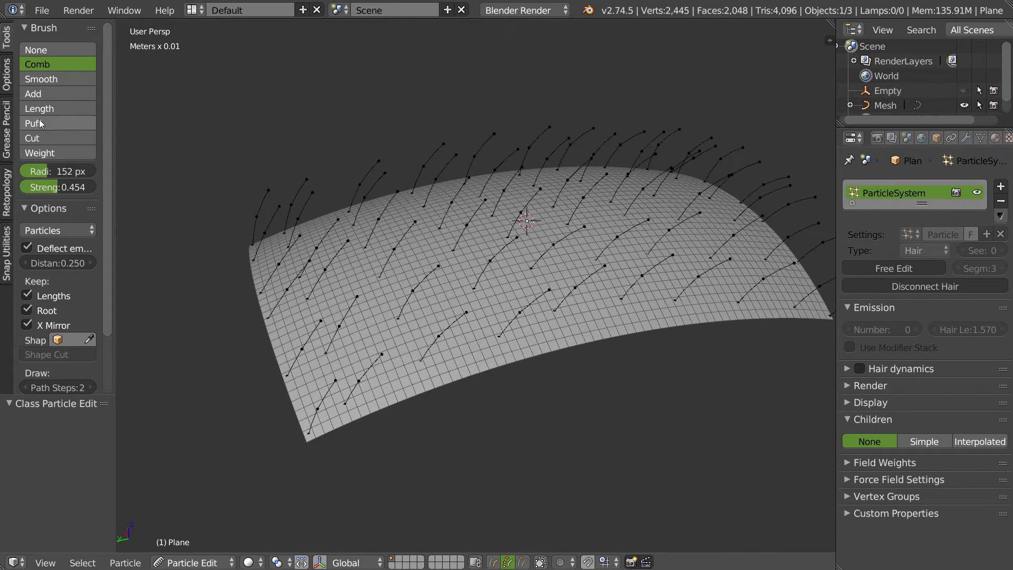
middle_click_drag(190, 278, 450, 241)
middle_click_drag(608, 212, 599, 182)
middle_click_drag(599, 182, 519, 209, "shift")
middle_click_drag(533, 206, 554, 245)
key("Tab")
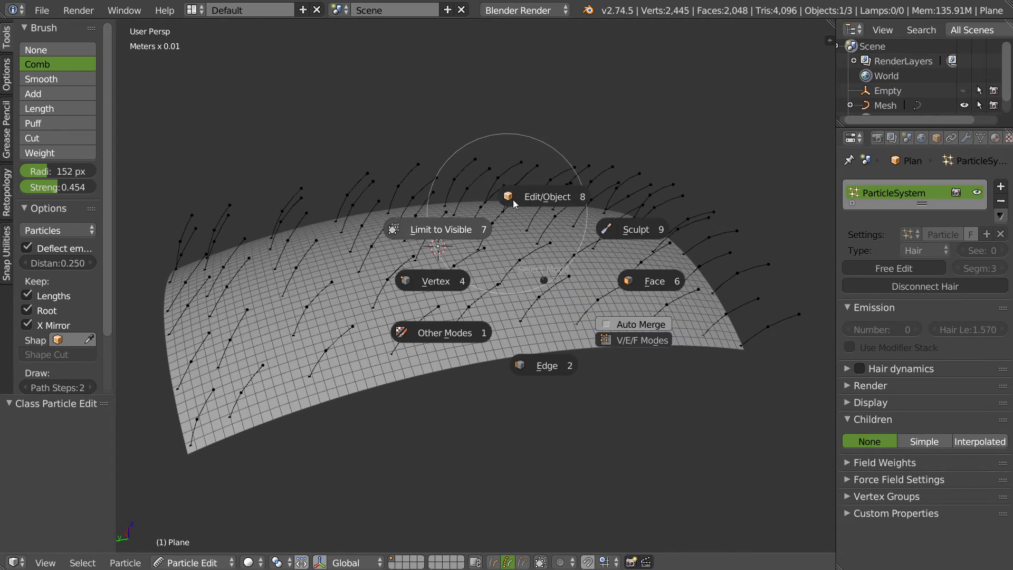
left_click(539, 227)
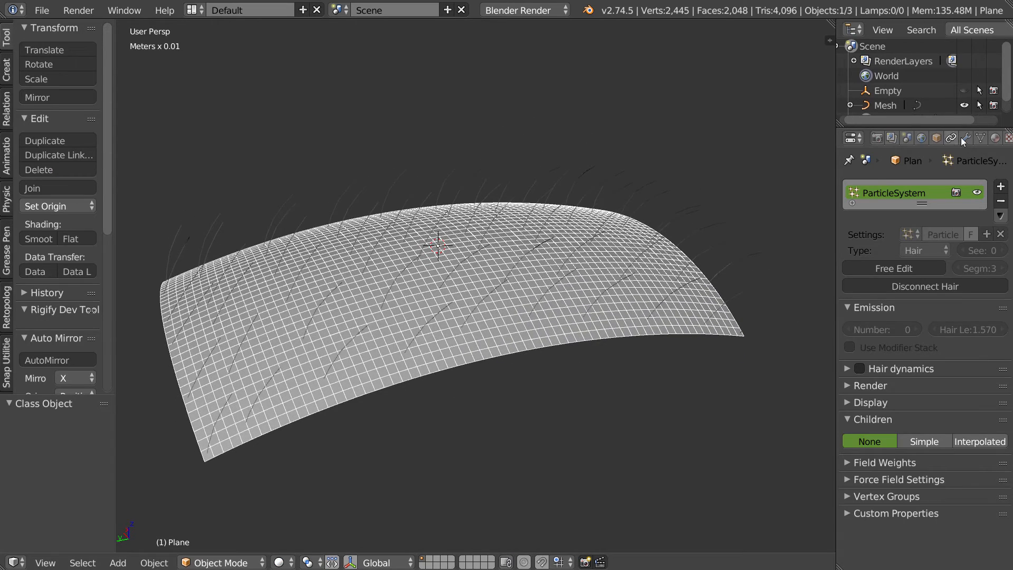
- Open the modifier properties and select the hair Mesh object converted from the particle system
left_click(965, 138)
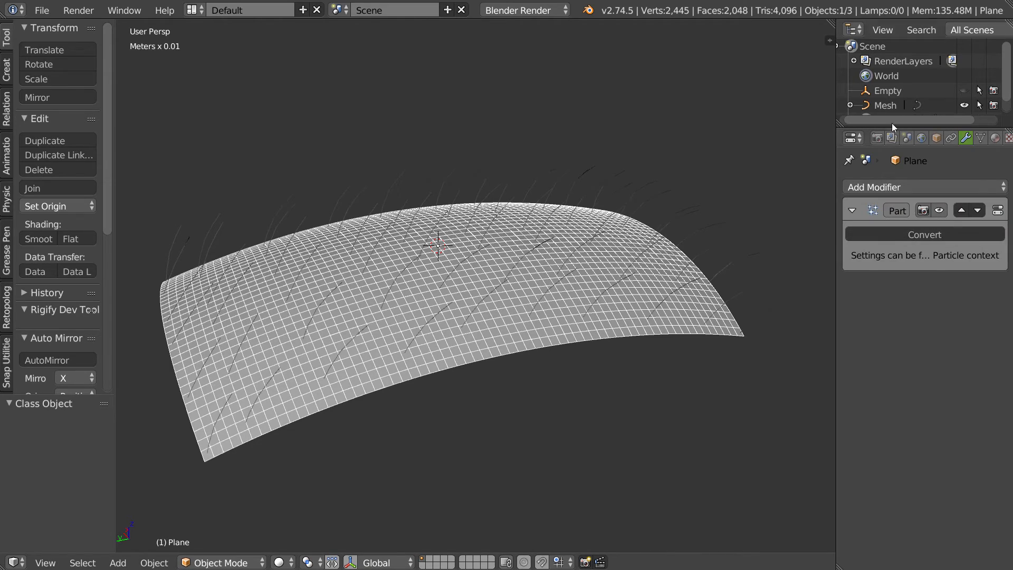
left_click(881, 105)
scroll(467, 256, "up", 2)
scroll(461, 248, "up", 2)
middle_click_drag(520, 297, 537, 246)
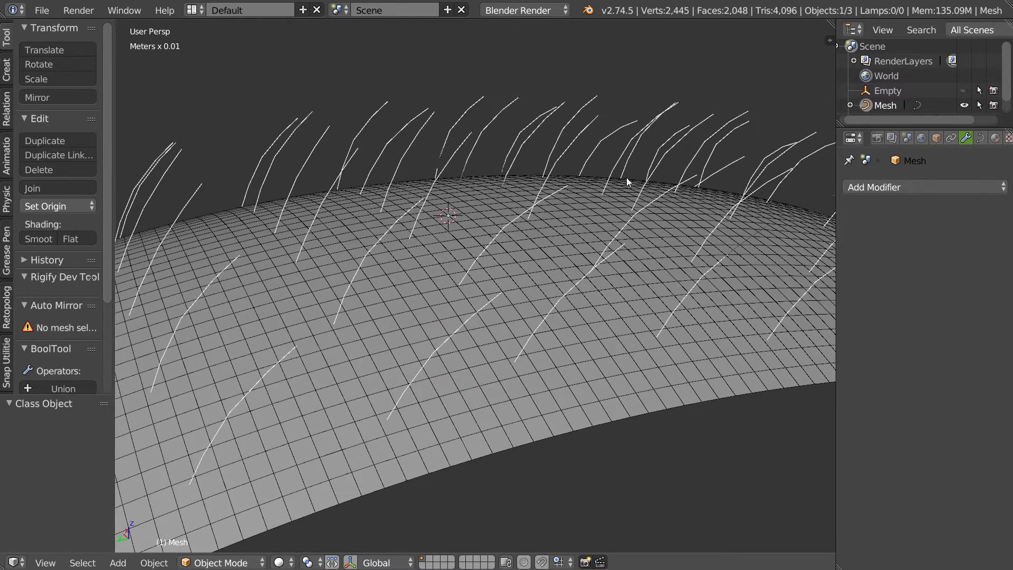
- Look over the Curve from Mesh conversion and the Maya curves (.ma) export options without applying them
key("alt+c")
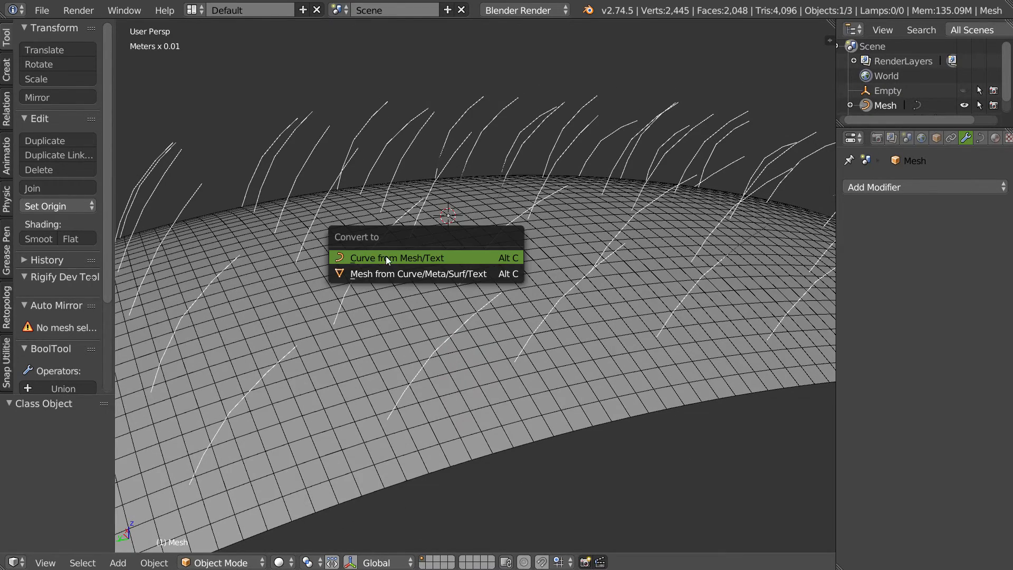
key("Escape")
middle_click_drag(480, 257, 536, 206)
left_click(42, 10)
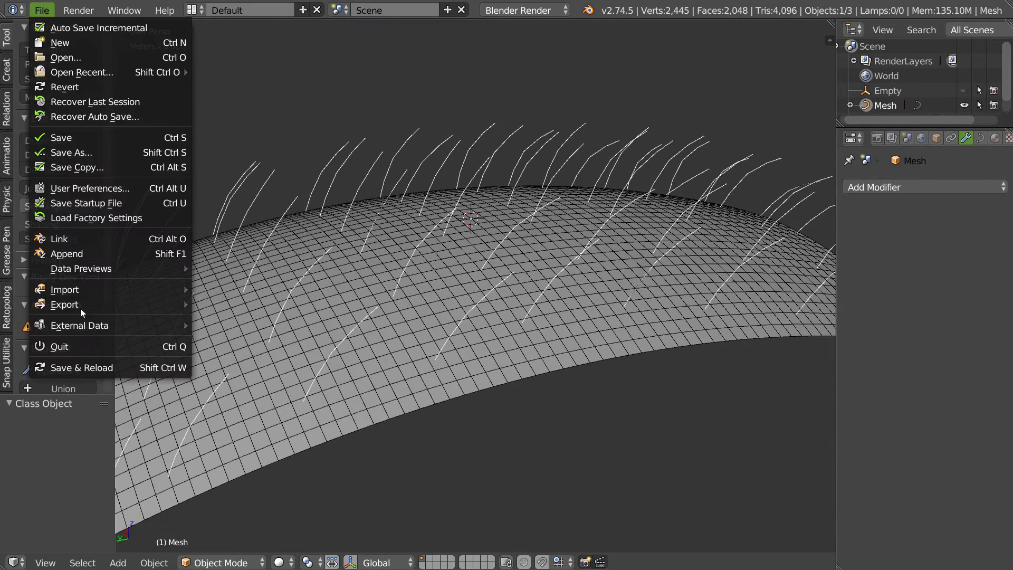
mouse_move(80, 306)
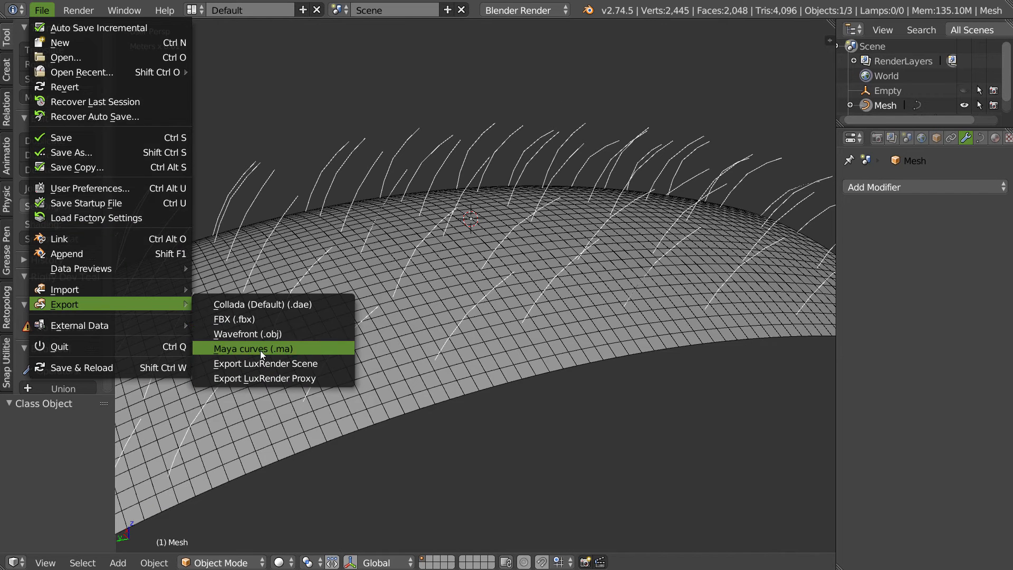
key("Escape")
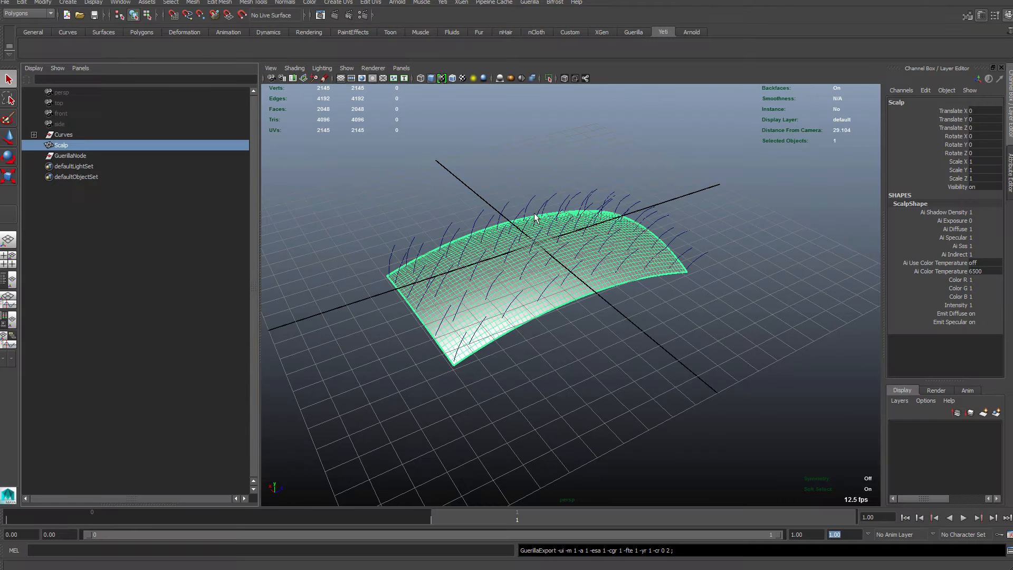
- In Maya, select the Curves group and create a new Guerilla project from it
left_click(67, 136)
left_click(61, 146)
left_click(65, 136)
left_click(529, 2)
mouse_move(549, 38)
mouse_move(645, 57)
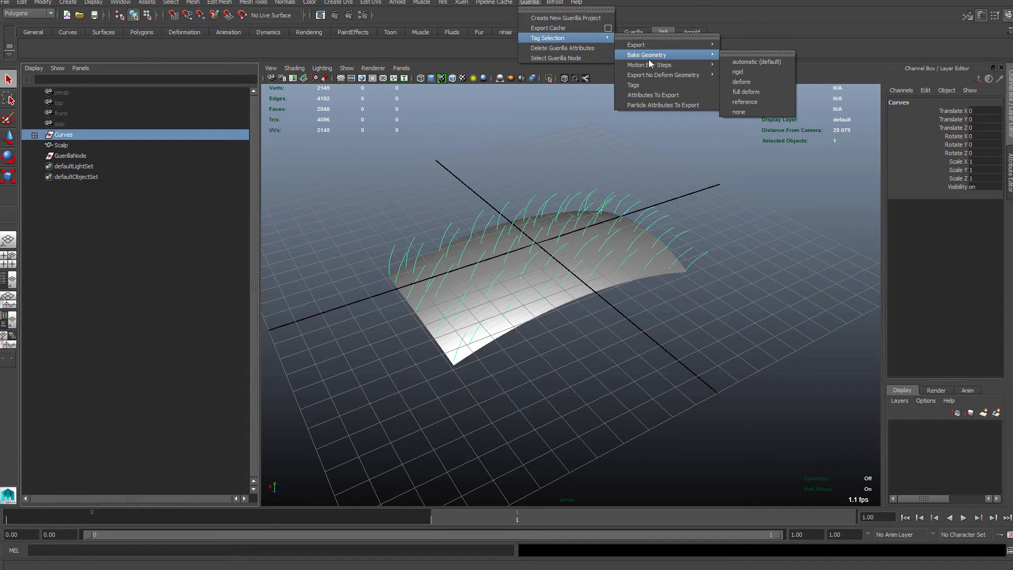
left_click(594, 19)
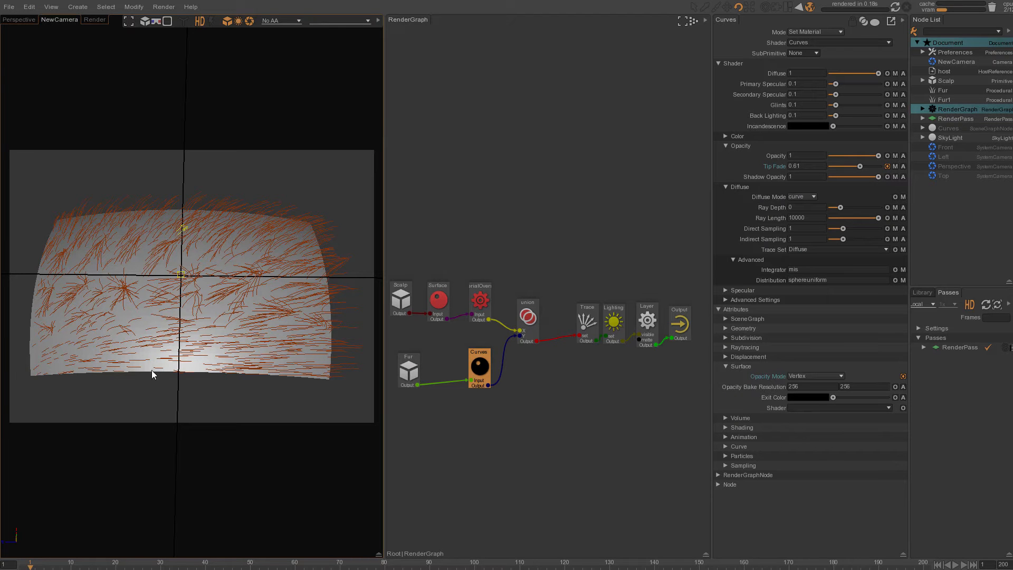
- In Guerilla Render, select the Curves node and inspect its SceneGraphNode settings
left_click(949, 128)
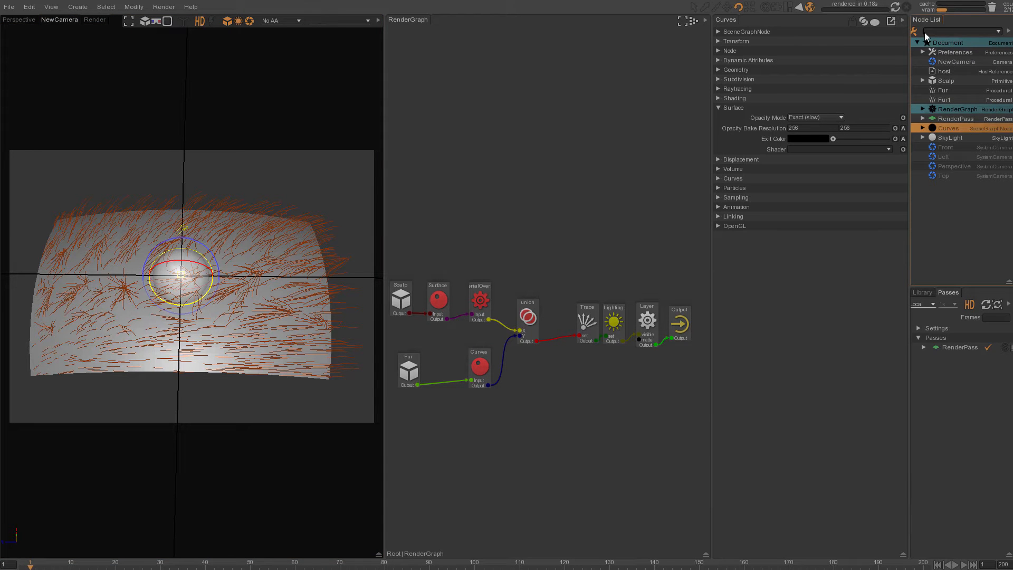
left_click(718, 31)
left_click(790, 42)
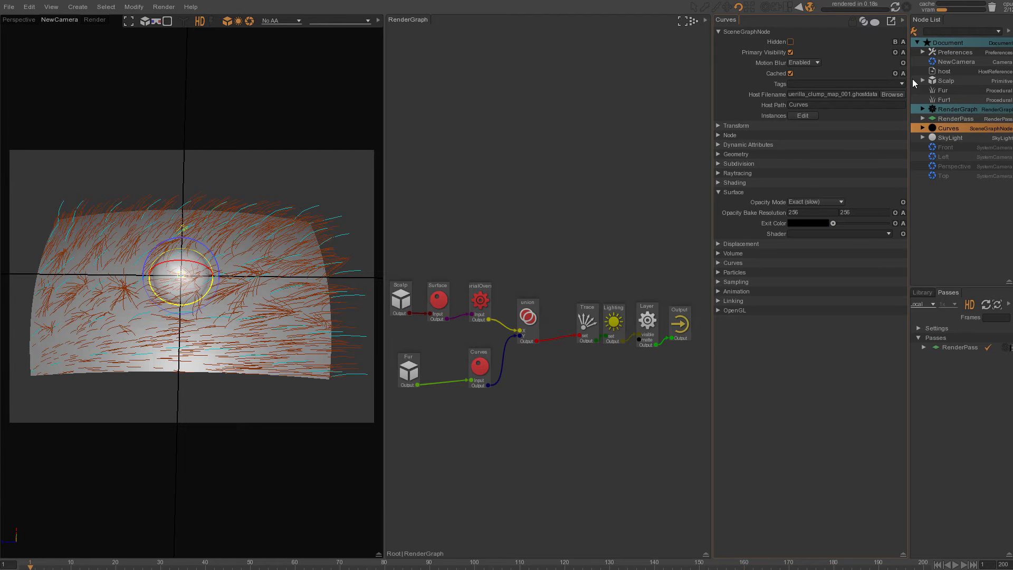
left_click(719, 31)
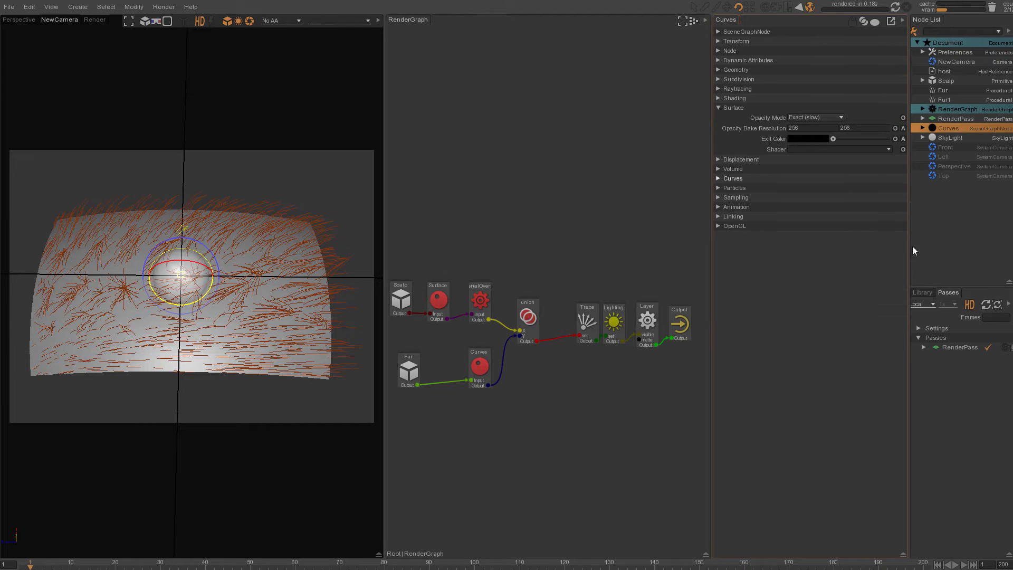
- Open the Library's procedurals and select the Fur procedural node in the Node List
left_click(922, 292)
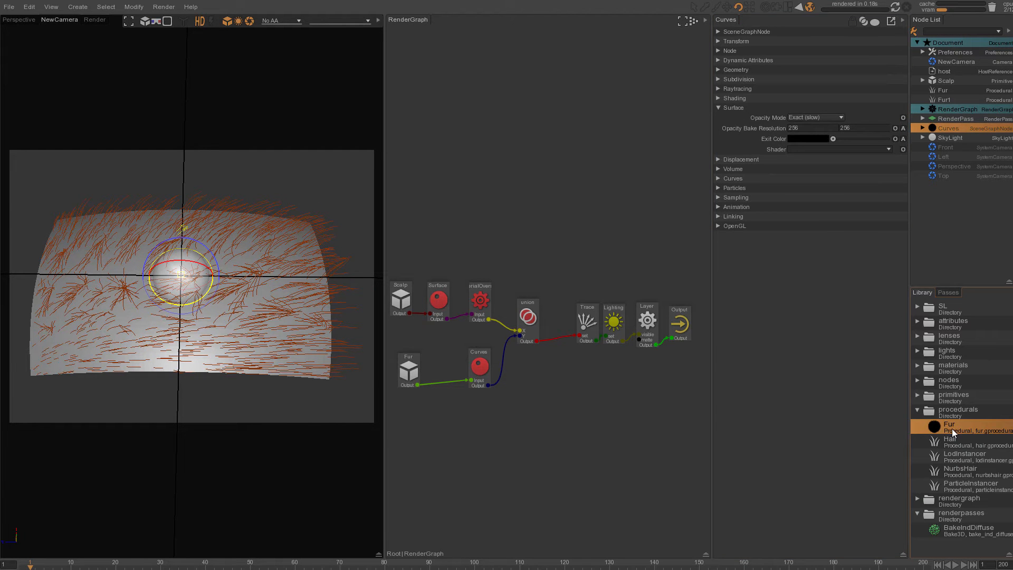
left_click(718, 32)
left_click(718, 31)
left_click(943, 90)
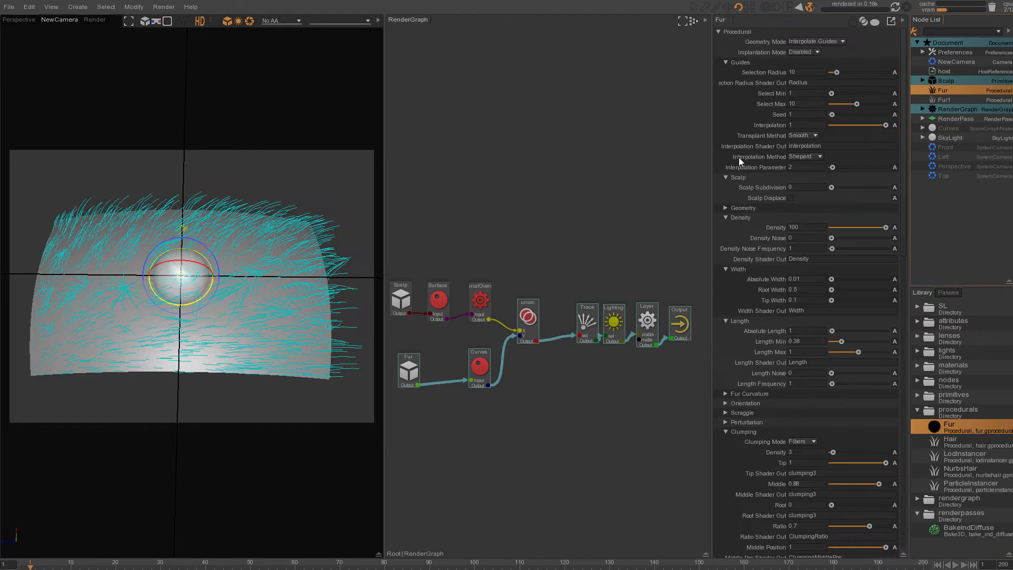
- Collapse the Fur node's parameter sections, leaving only Density expanded
left_click(724, 62)
left_click(725, 72)
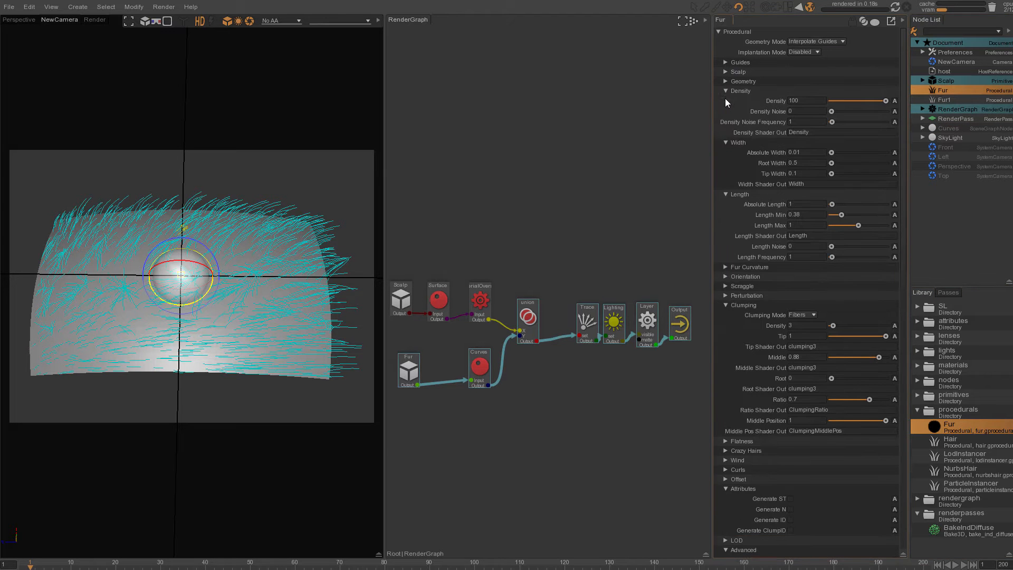
left_click(726, 91)
left_click(724, 100)
left_click(726, 110)
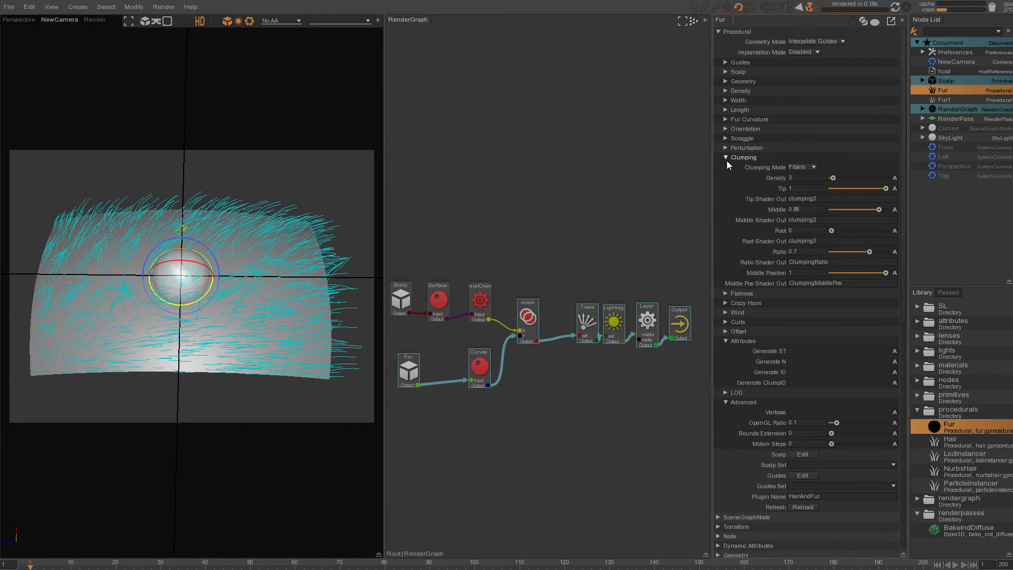
left_click(725, 158)
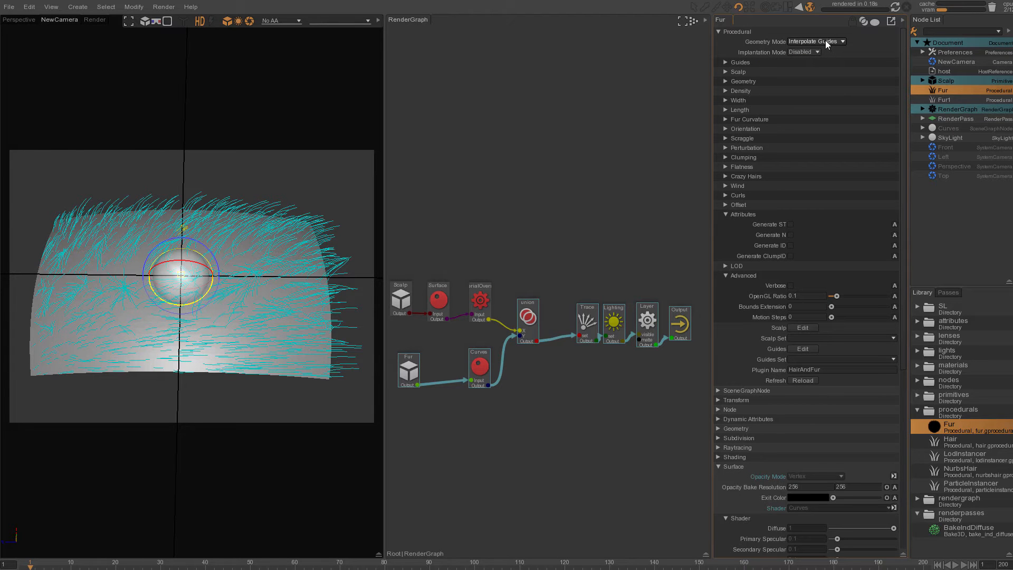
left_click(726, 90)
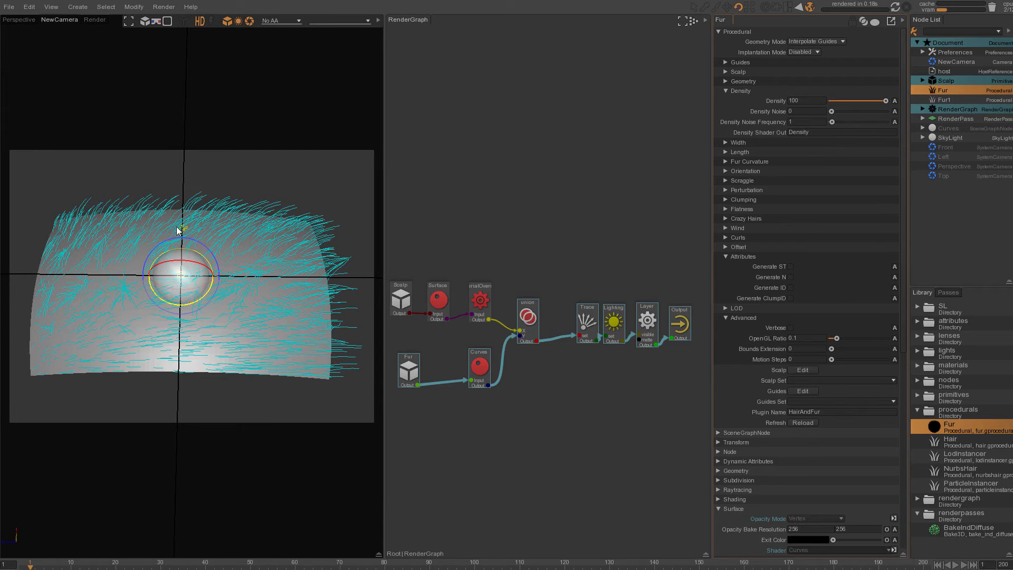
- Zoom into the RenderGraph and rearrange the Curves, Scalp and Surface nodes
left_click_drag(385, 345, 483, 338)
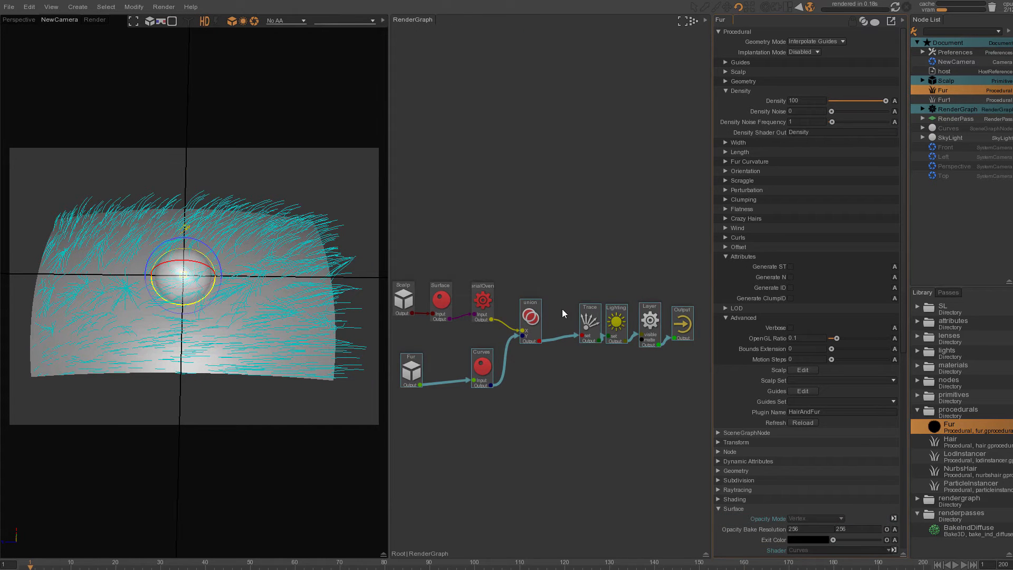
scroll(527, 339, "up", 4)
left_click(473, 380)
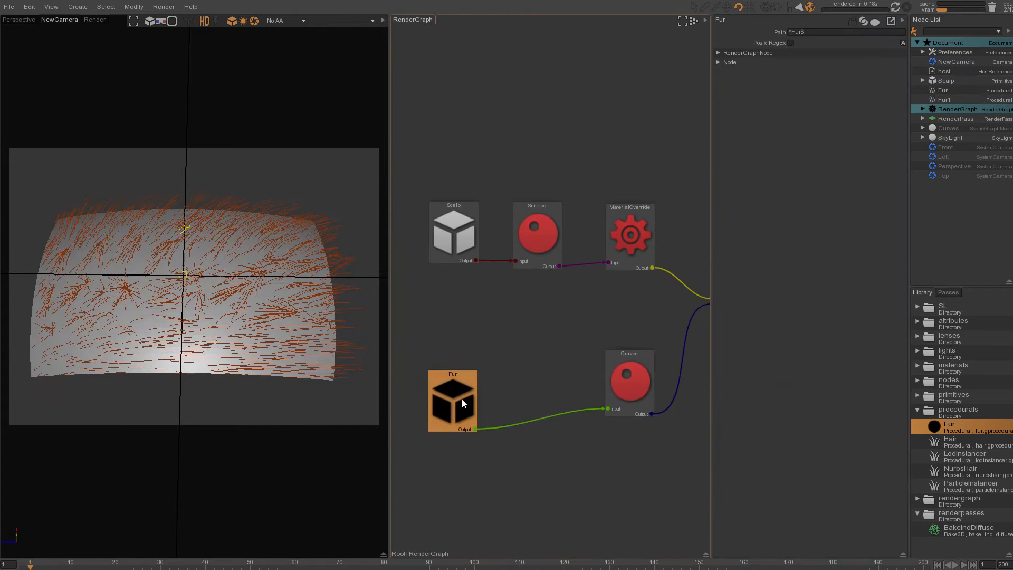
left_click_drag(611, 383, 554, 399)
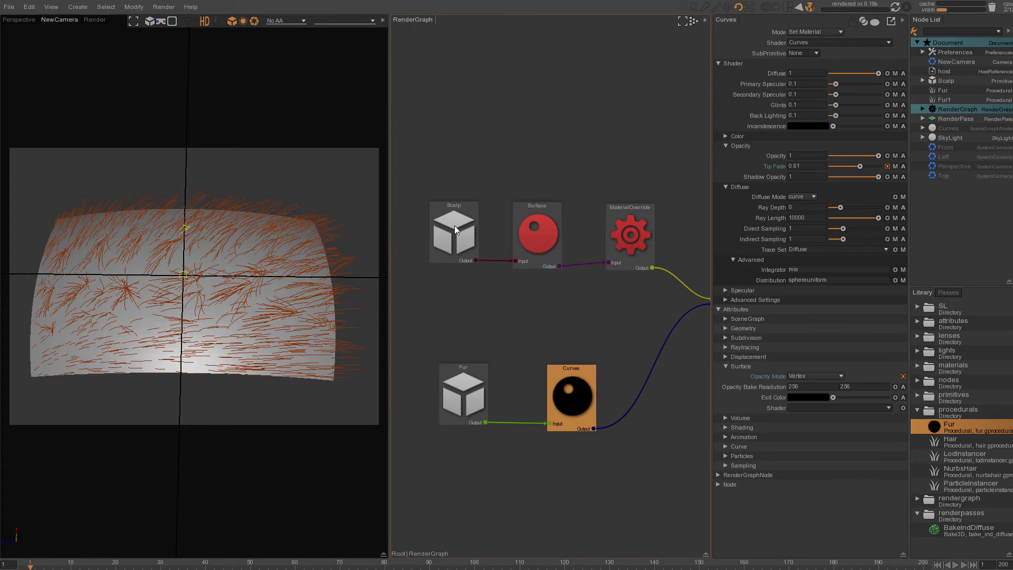
left_click_drag(458, 226, 444, 237)
left_click_drag(534, 230, 531, 237)
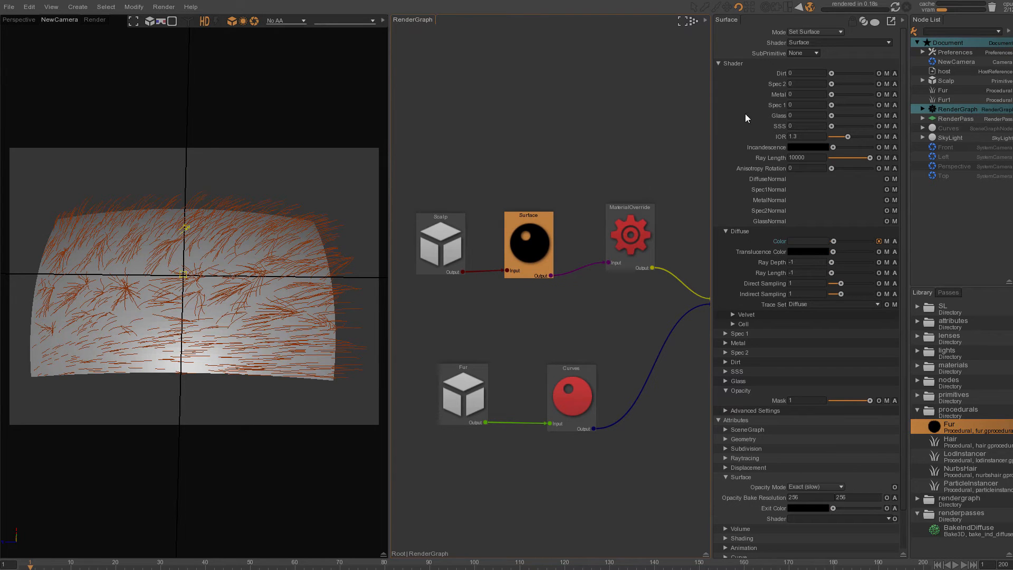
- Render a preview of the fur and return to the NewCamera view
left_click(98, 20)
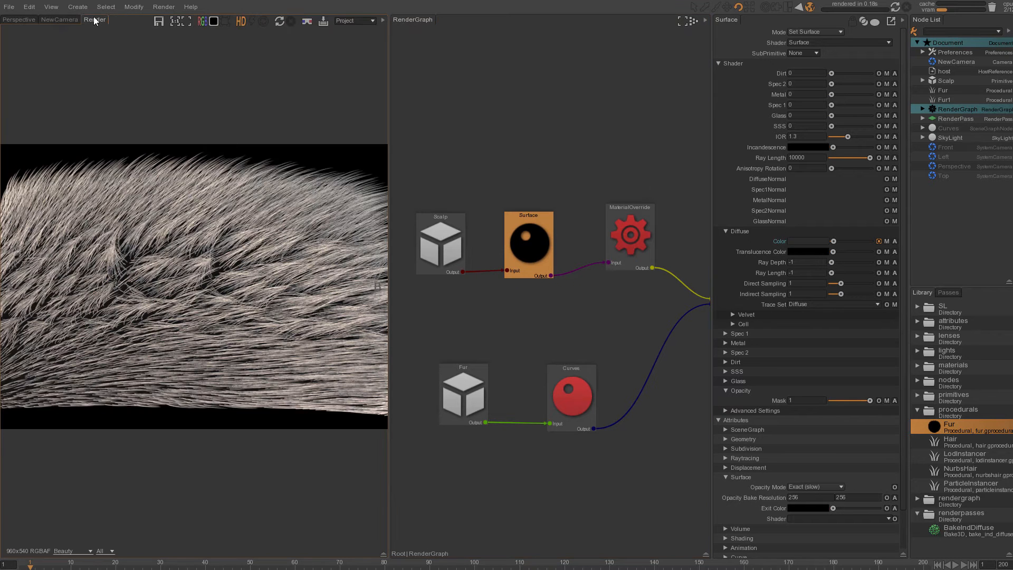
left_click(59, 21)
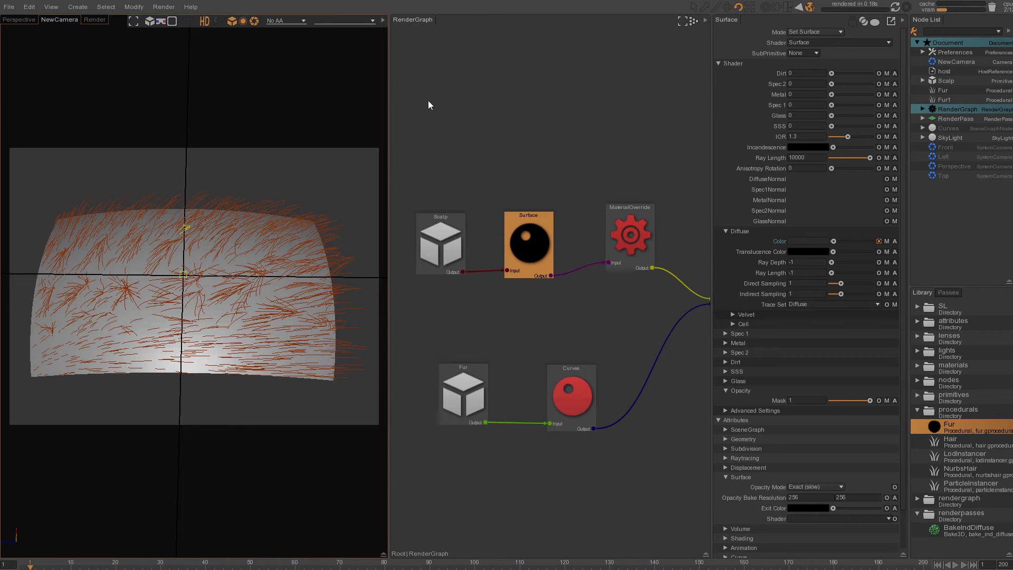
- Expand the Fur node's Clumping settings and inspect the MaterialOverride node's clumping3 mask texture
left_click(943, 91)
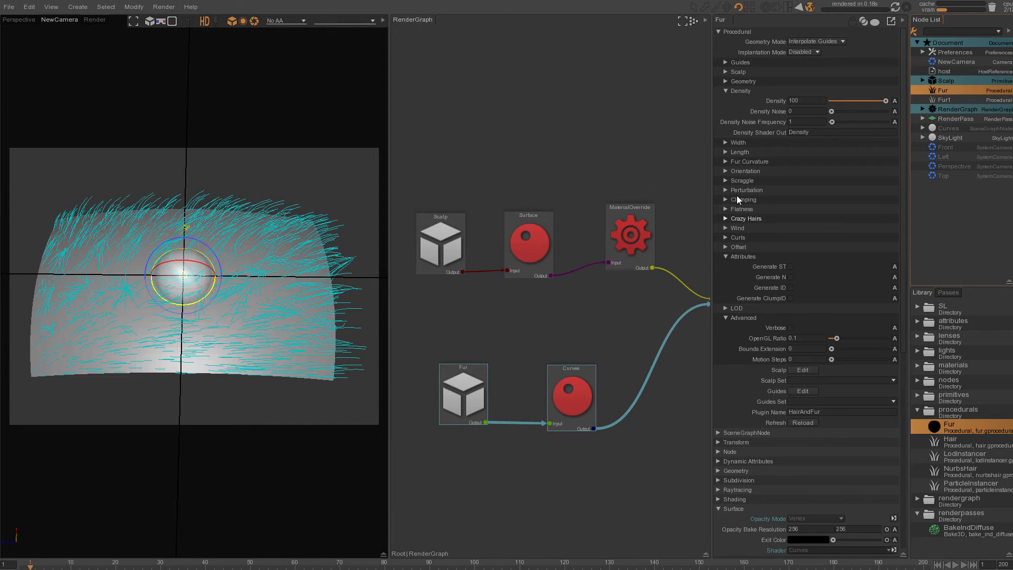
left_click(725, 199)
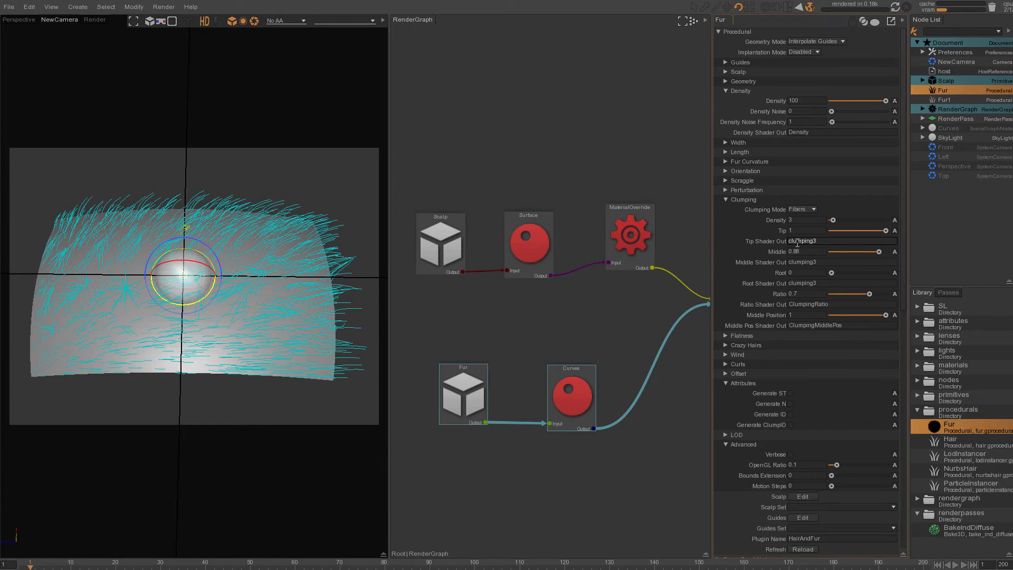
left_click_drag(635, 235, 624, 249)
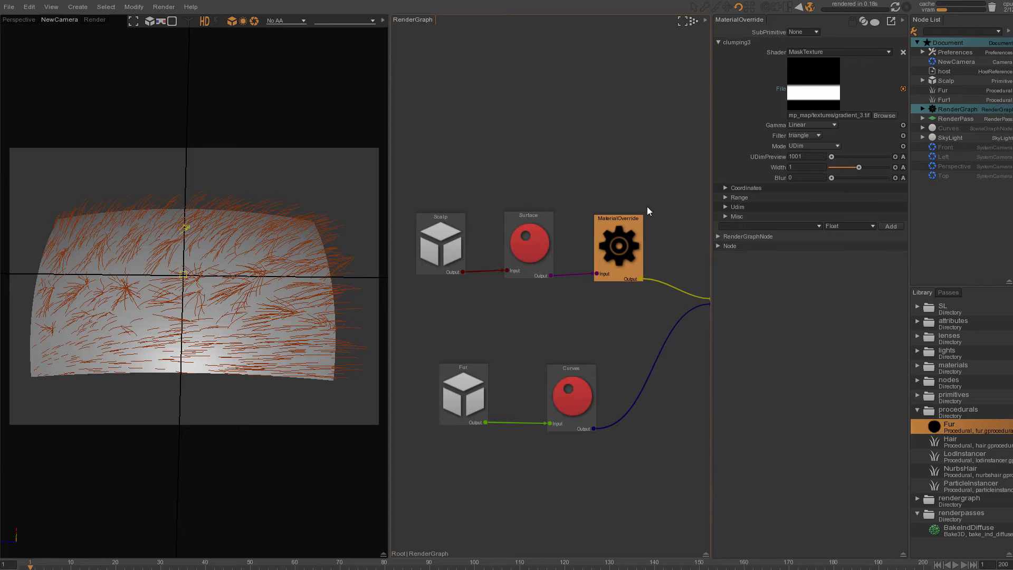
- Reselect the Fur node and render the fur preview again
left_click(944, 91)
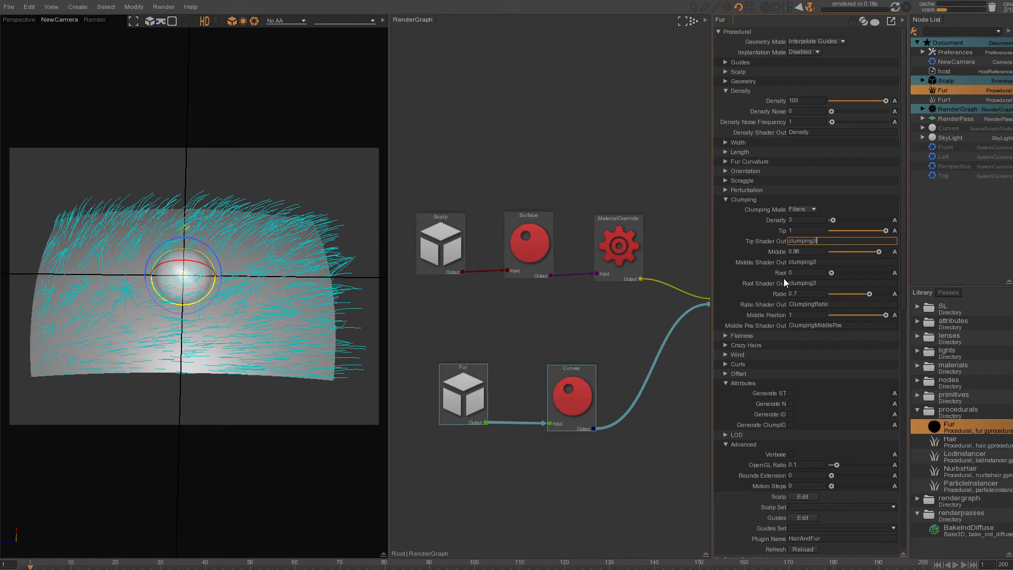
left_click(94, 20)
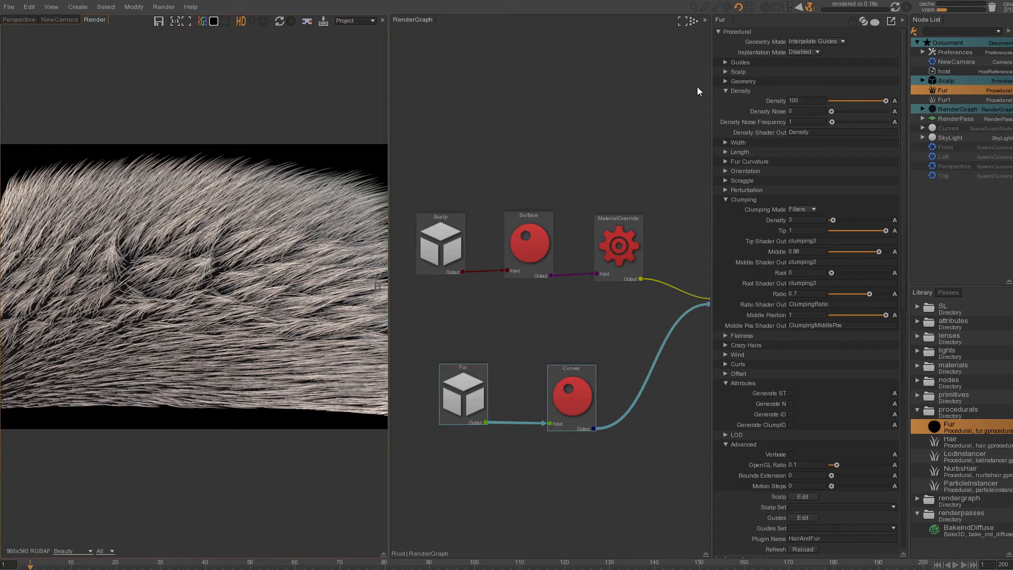
- Expand the Fur node's Guides, Orientation and Clumping sections to review their settings
left_click(724, 62)
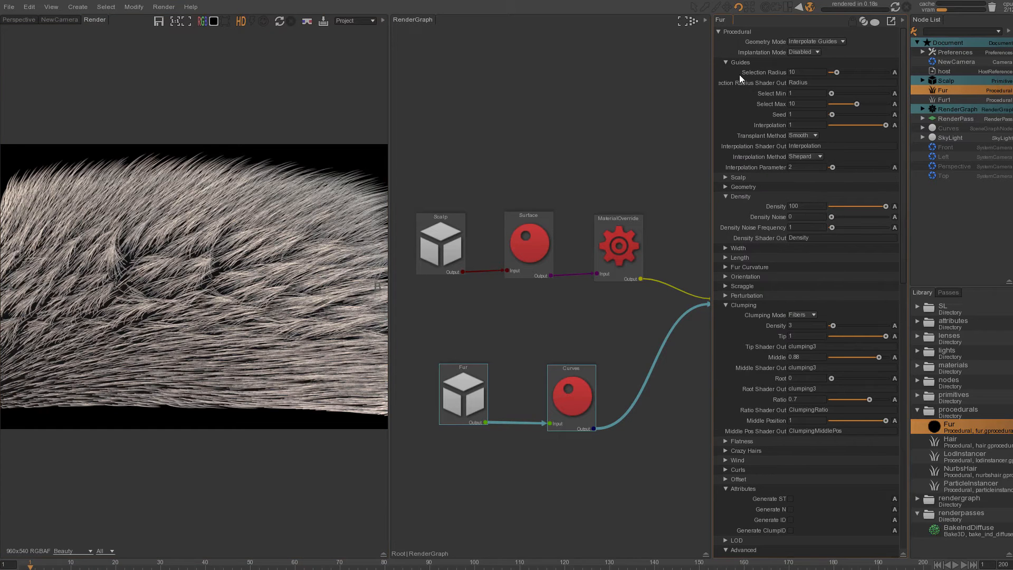
mouse_move(780, 74)
left_click(855, 346)
left_click(725, 305)
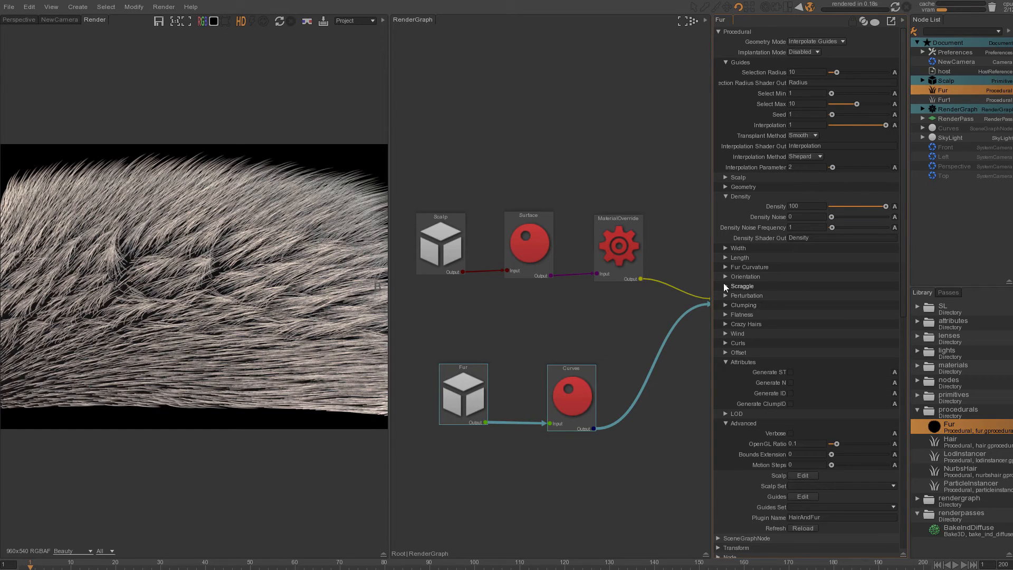
left_click(726, 279)
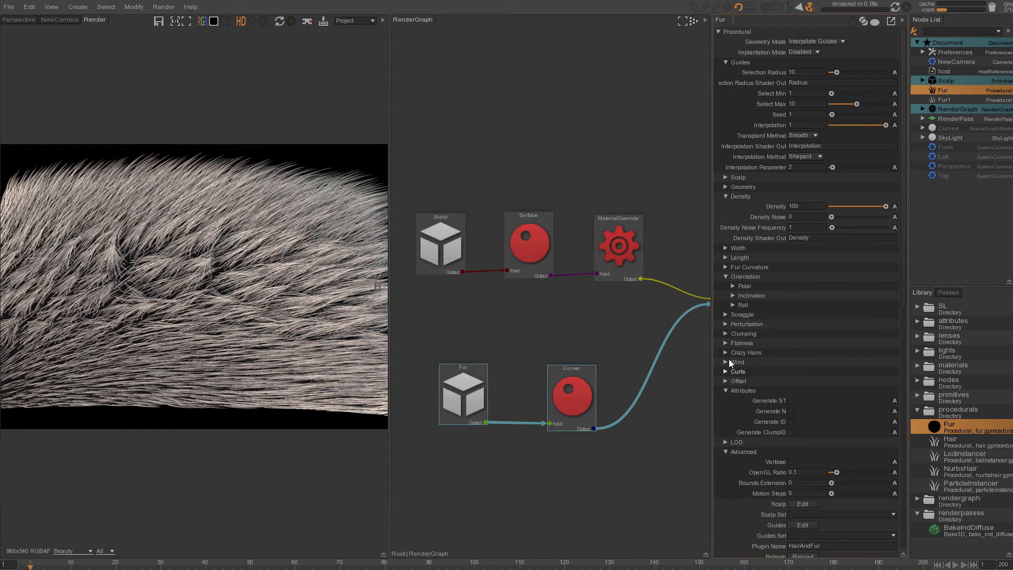
left_click(723, 333)
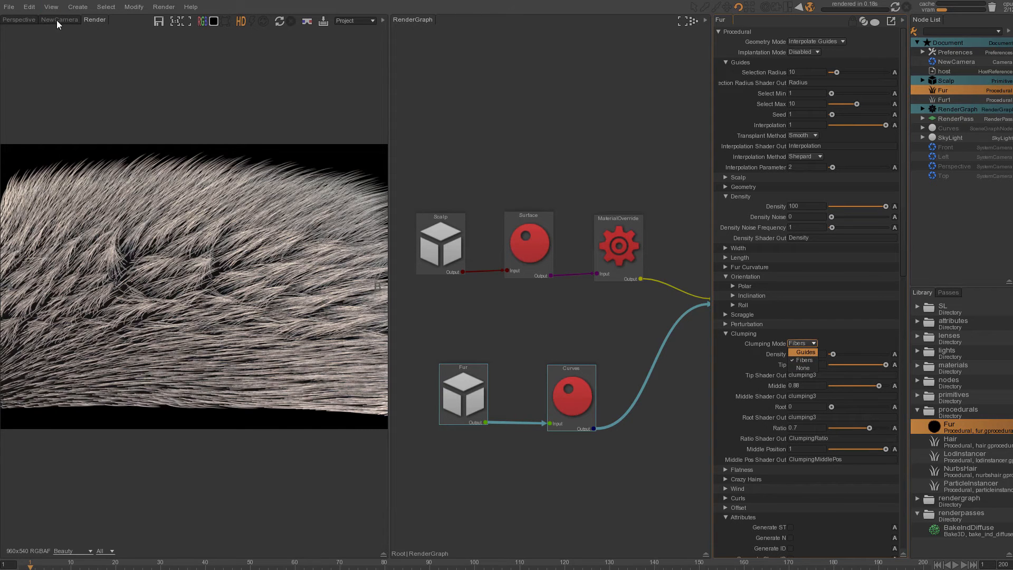
- Try the Guides and None clumping modes in the NewCamera view, returning the Clumping Mode to Fibers
left_click(43, 20)
left_click(808, 344)
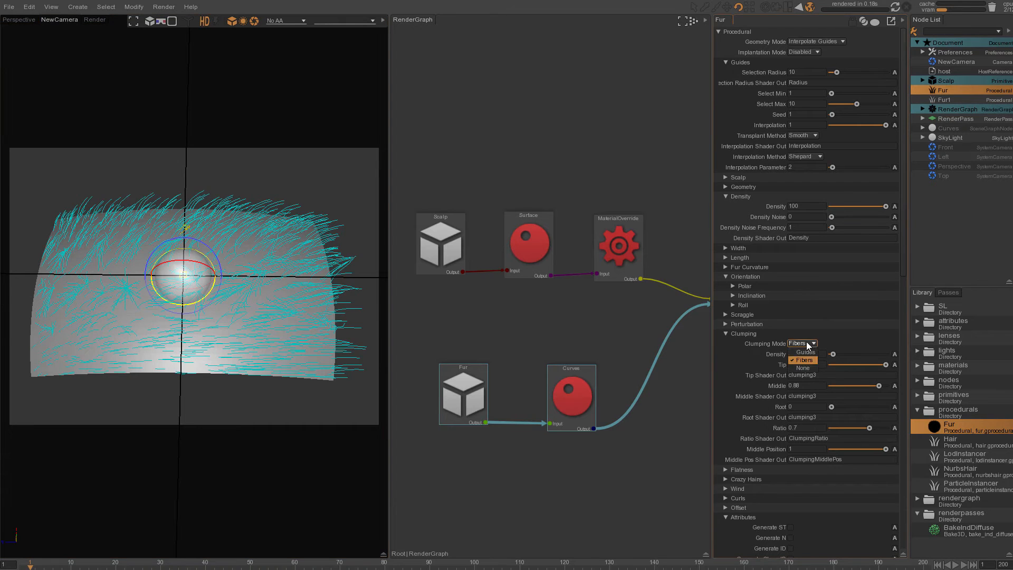
left_click(803, 352)
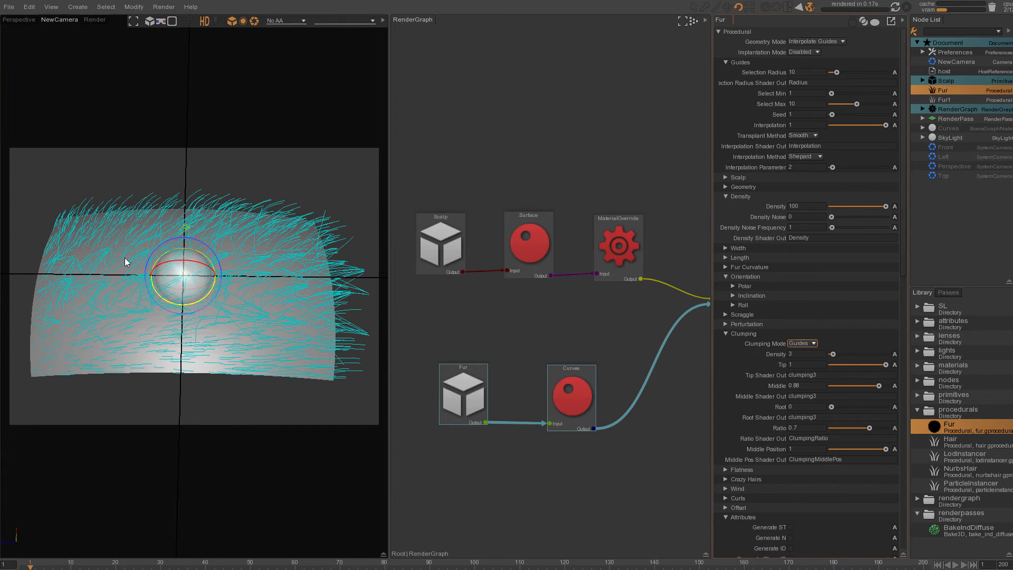
left_click(815, 344)
left_click(805, 368)
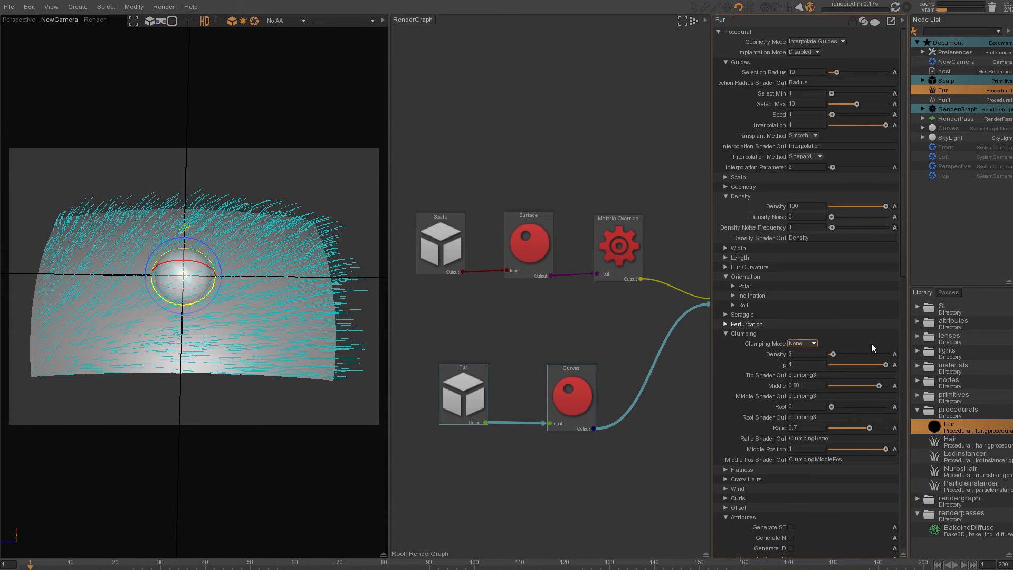
left_click(802, 343)
left_click(804, 361)
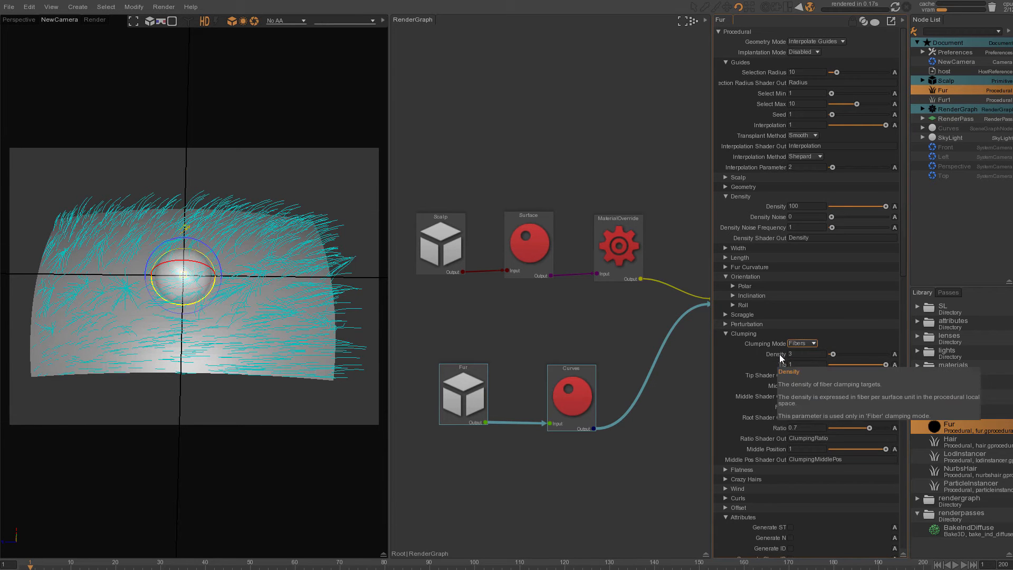
- Set the clumping Density to 7, re-render, and compare the new render against the previous one
left_click(800, 355)
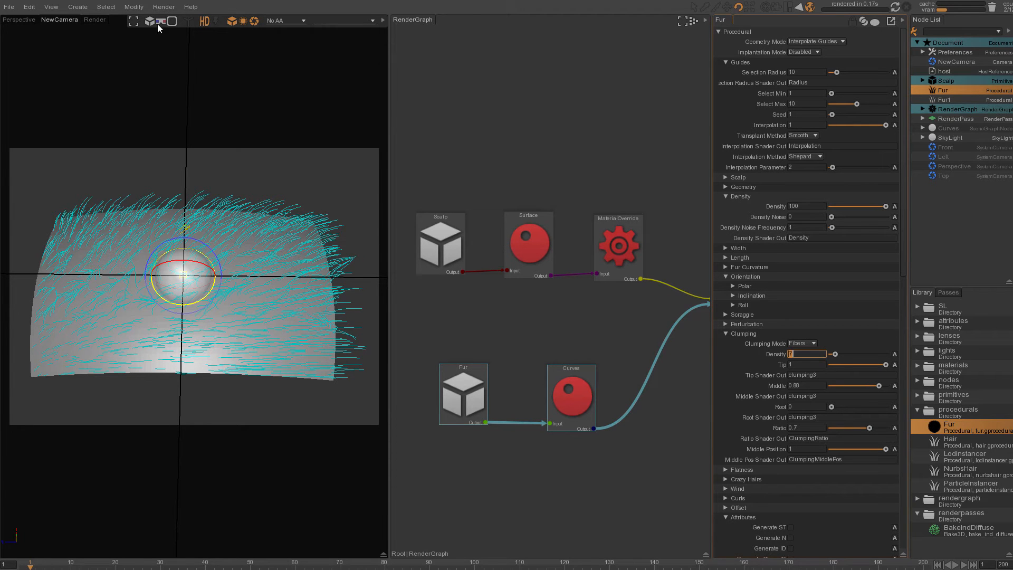
left_click(93, 19)
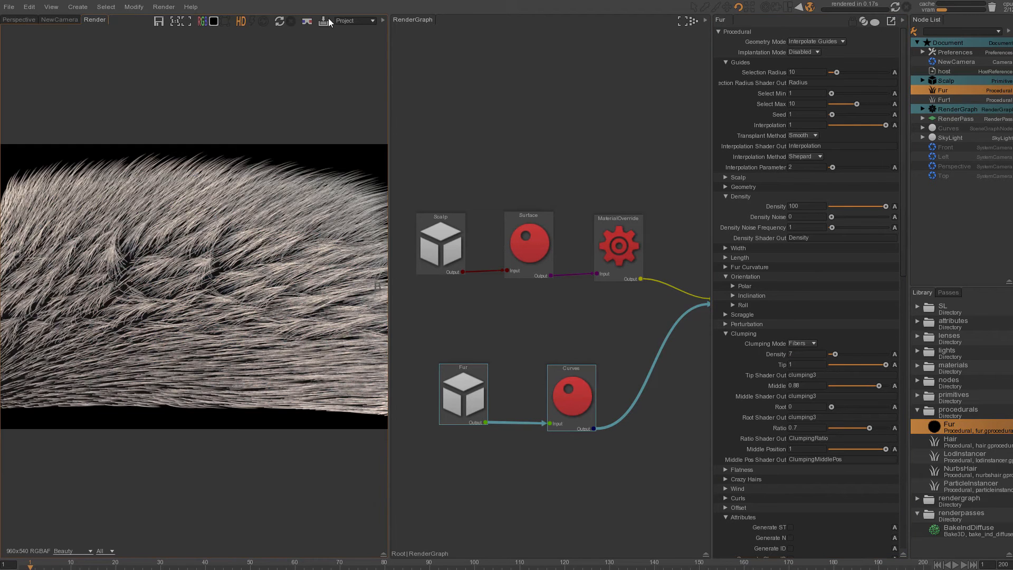
left_click(279, 23)
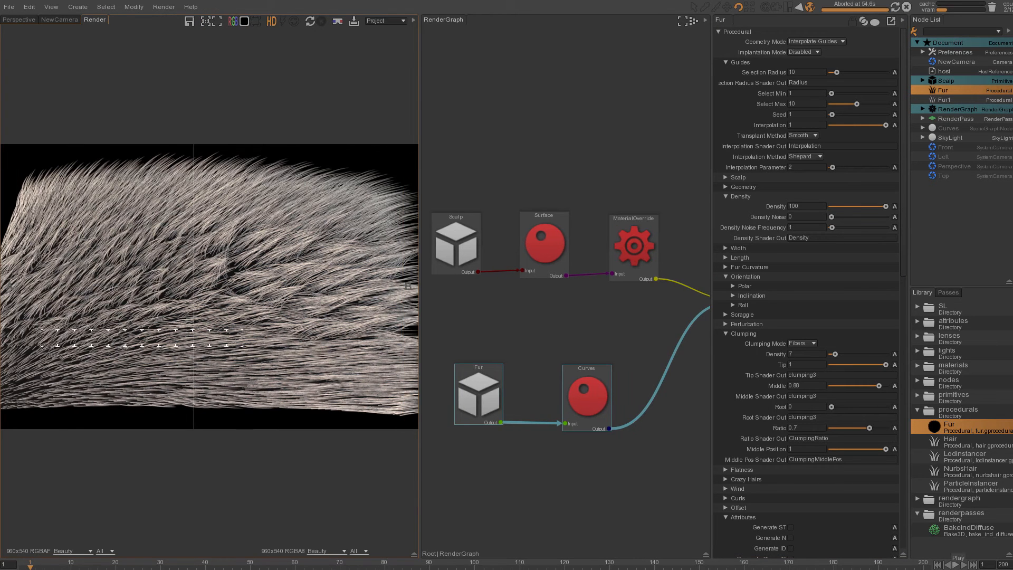
left_click_drag(194, 264, 329, 298)
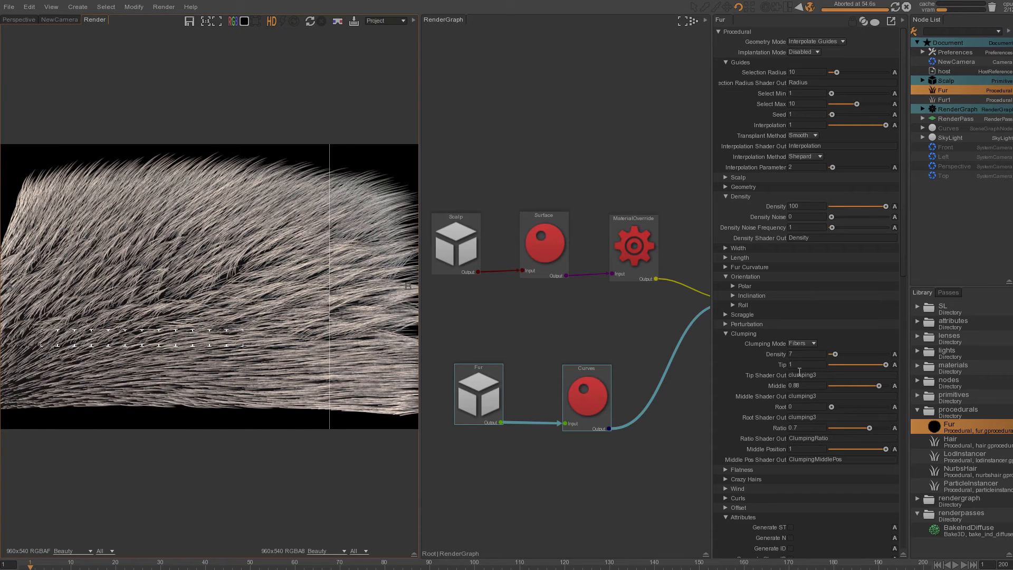
left_click(789, 365)
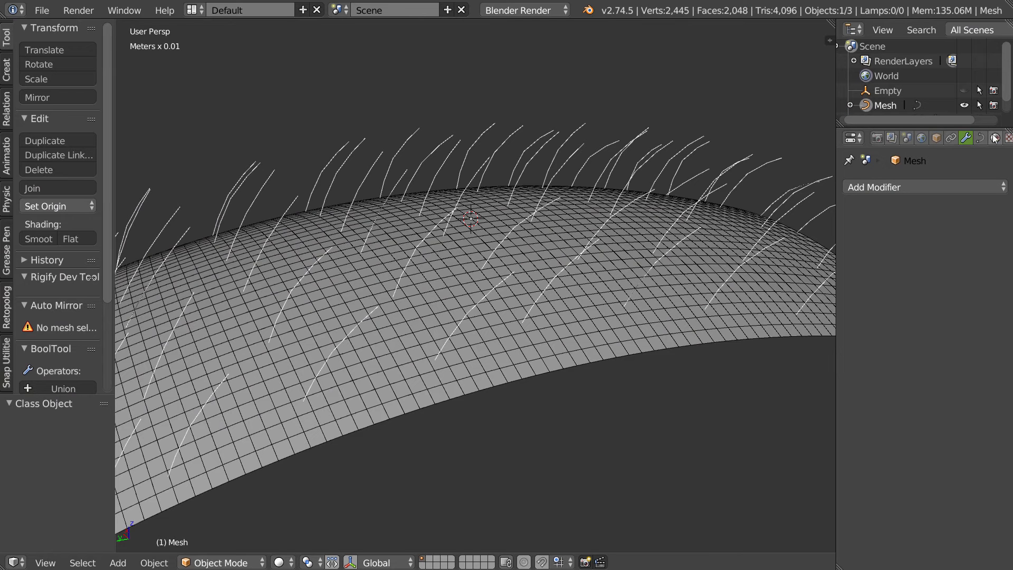
- Select the hair plane and switch its particle system's Children to Interpolated
right_click(591, 295)
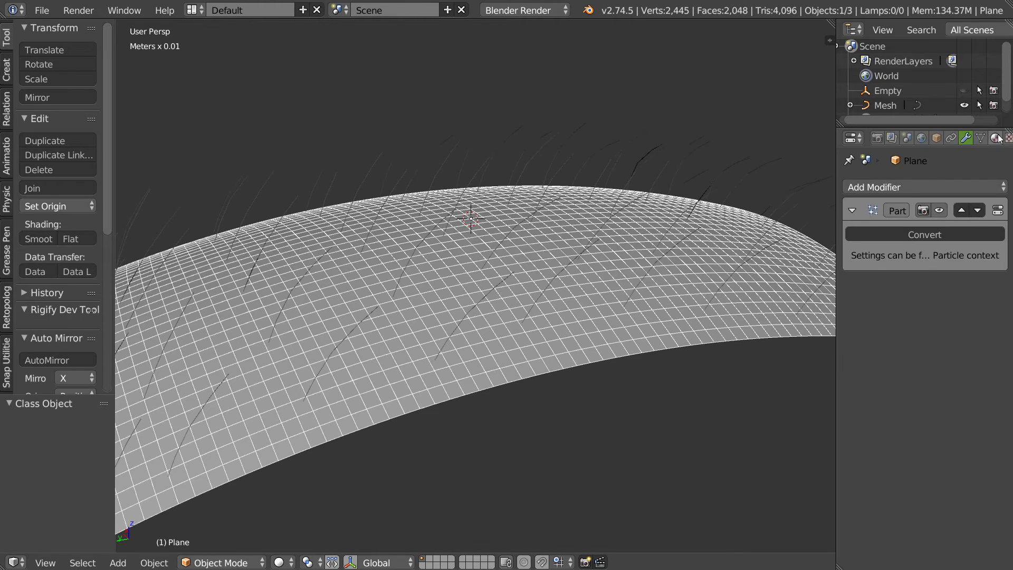
scroll(932, 139, "down", 3)
left_click(934, 138)
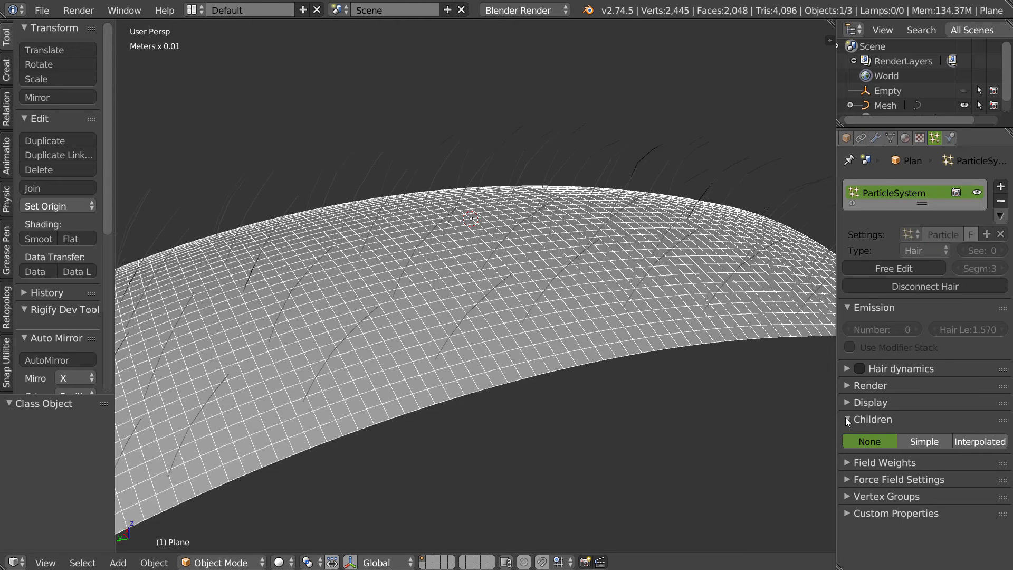
left_click(850, 420)
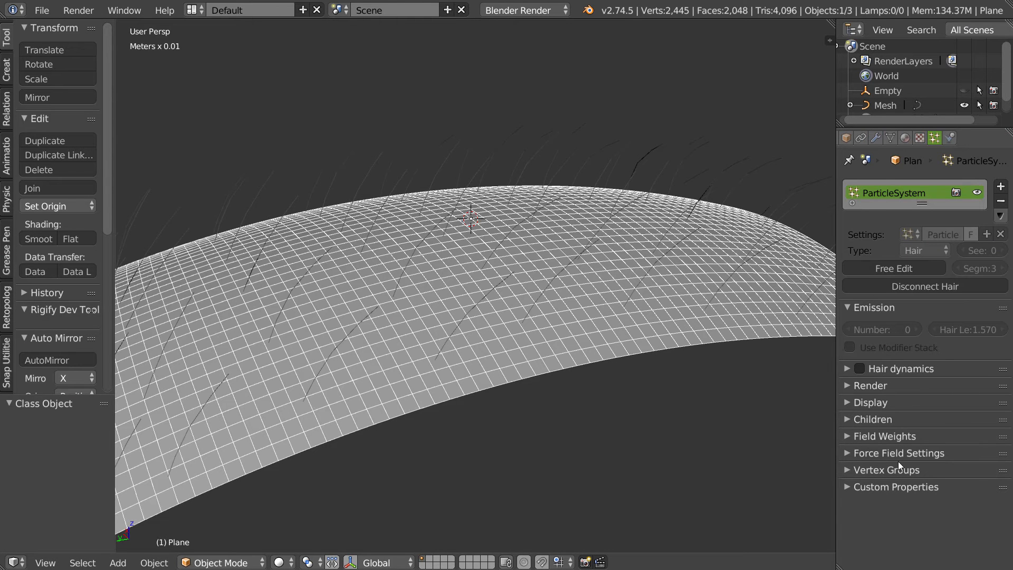
left_click(847, 419)
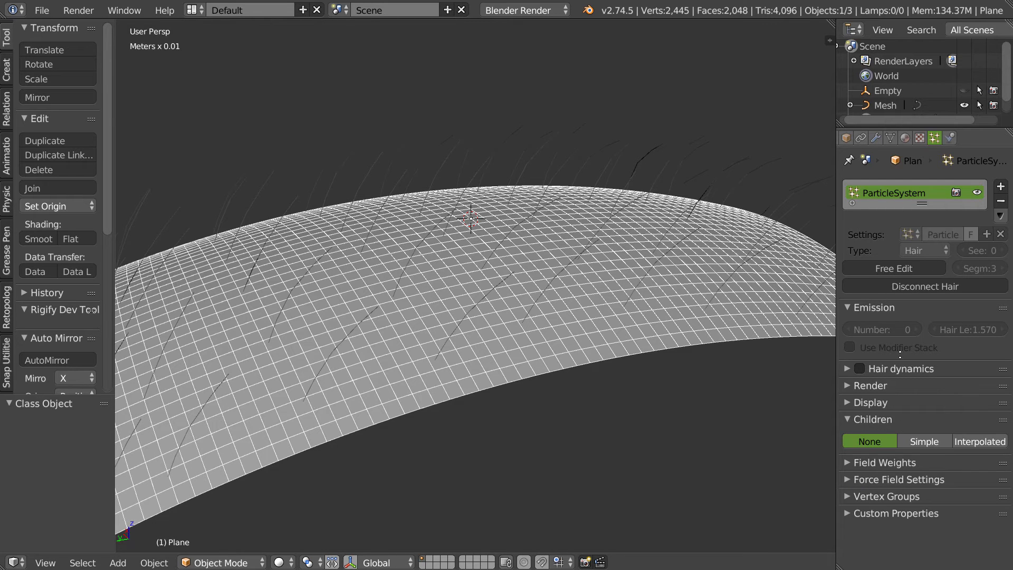
left_click(973, 439)
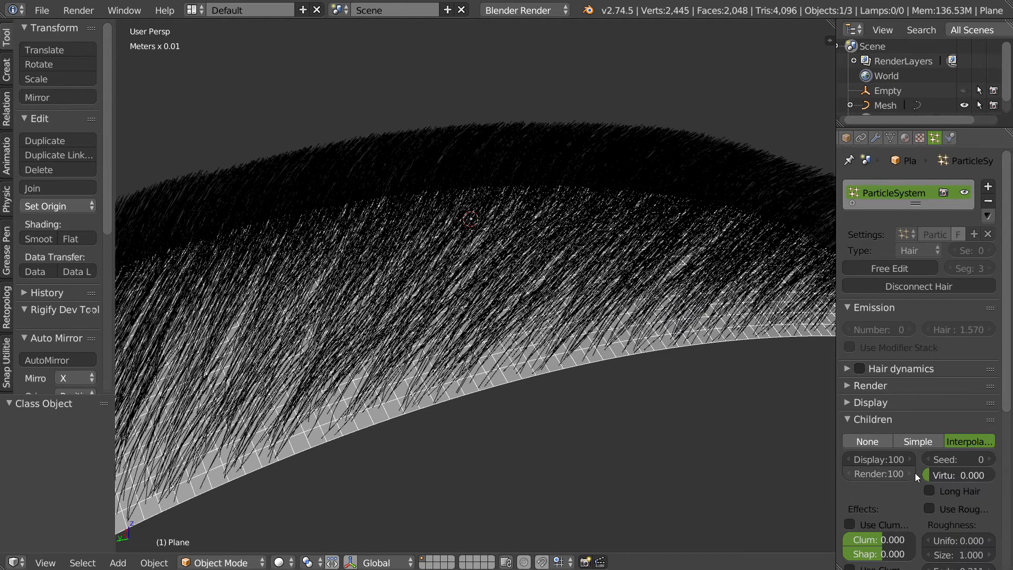
- Enable clumping on the interpolated children and reshape the clump curve
scroll(914, 480, "down", 8)
left_click(849, 335)
left_click_drag(915, 357, 921, 407)
left_click_drag(874, 379, 834, 361)
left_click_drag(887, 379, 886, 379)
middle_click_drag(815, 382, 794, 391)
scroll(795, 432, "down", 2)
left_click_drag(885, 377, 890, 392)
middle_click_drag(527, 259, 481, 296)
middle_click_drag(400, 296, 519, 285)
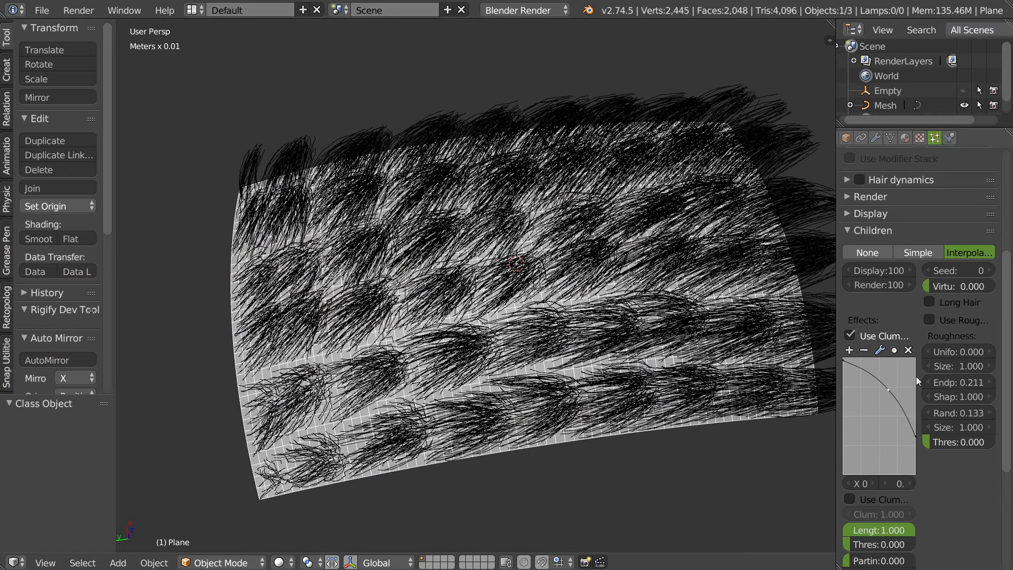
- Orbit around the plane to examine the clumped interpolated children
scroll(915, 376, "down", 5)
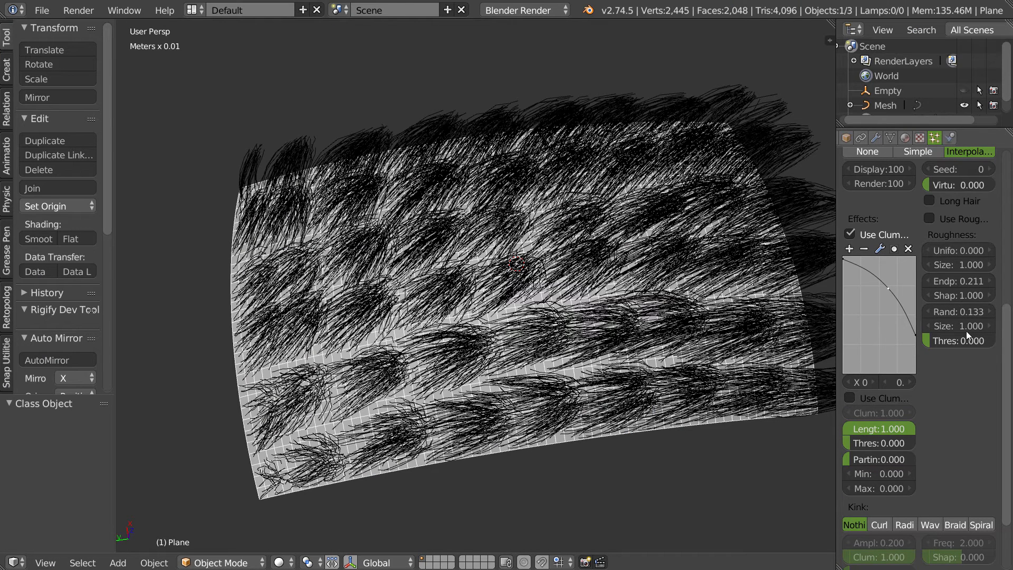
middle_click_drag(607, 227, 563, 280)
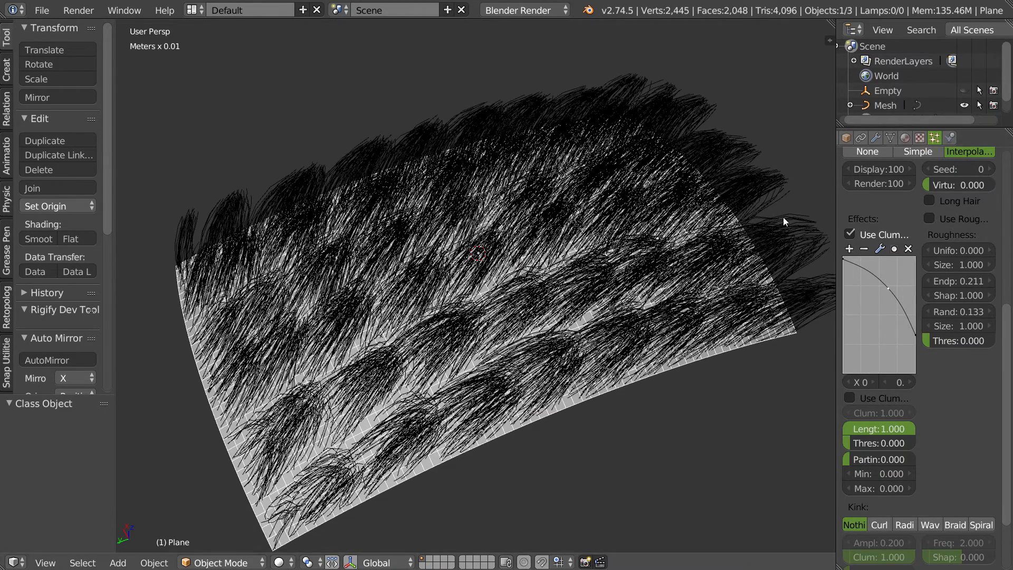
scroll(893, 221, "up", 10)
scroll(875, 201, "up", 2)
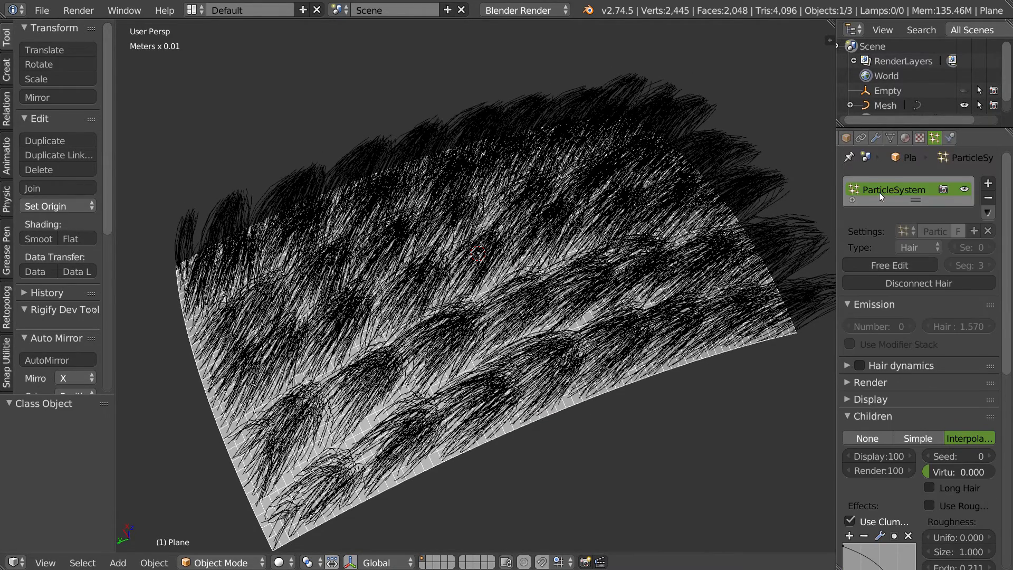
middle_click_drag(469, 337, 468, 233)
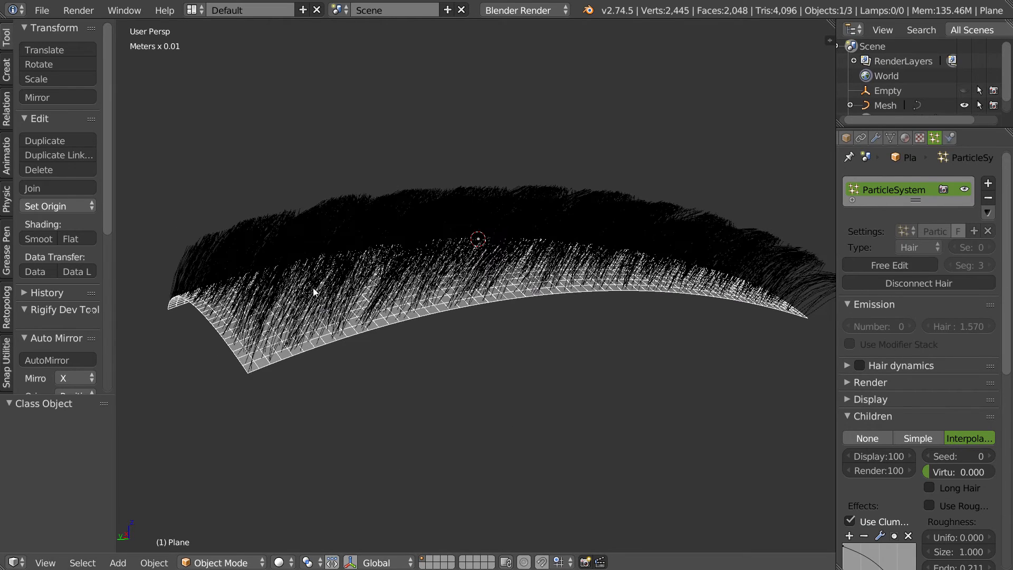
scroll(926, 203, "down", 9)
scroll(926, 203, "up", 6)
- Set the plane's hair particle Children back to None
left_click(868, 366)
middle_click_drag(516, 276, 442, 253)
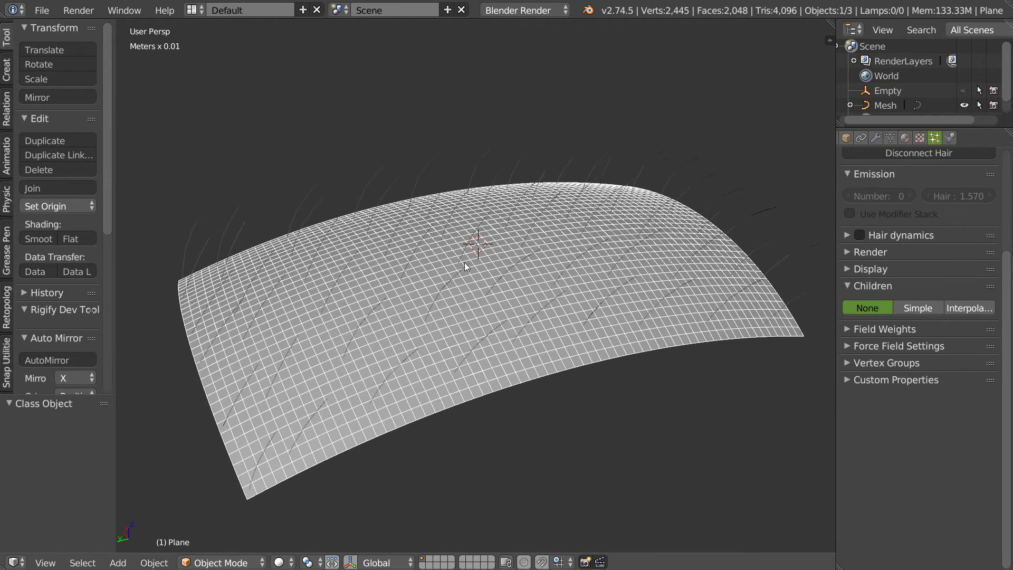
scroll(934, 166, "up", 5)
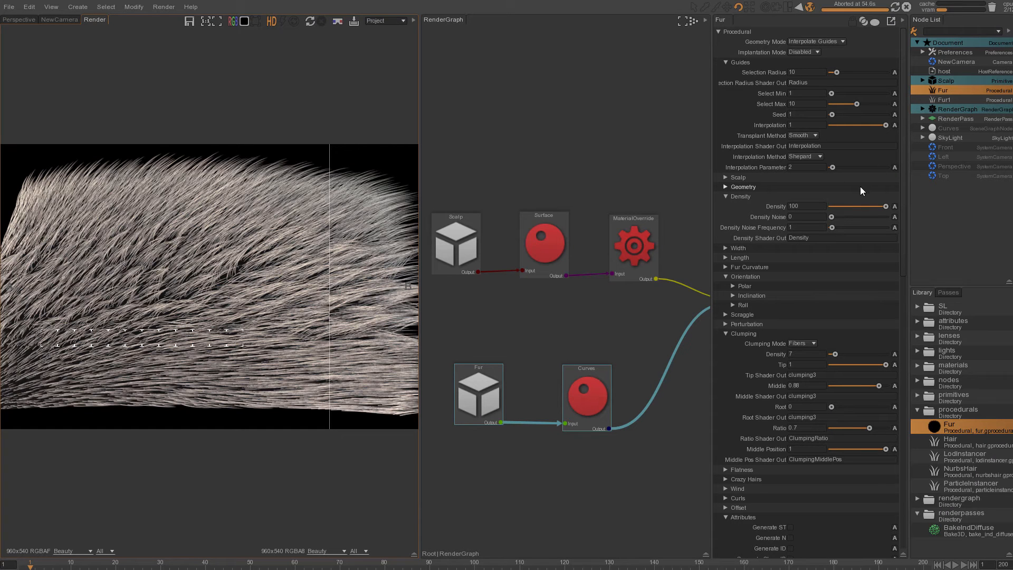
- Delete the old Fur1 procedural and duplicate the Fur procedural as a new copy
left_click(947, 100)
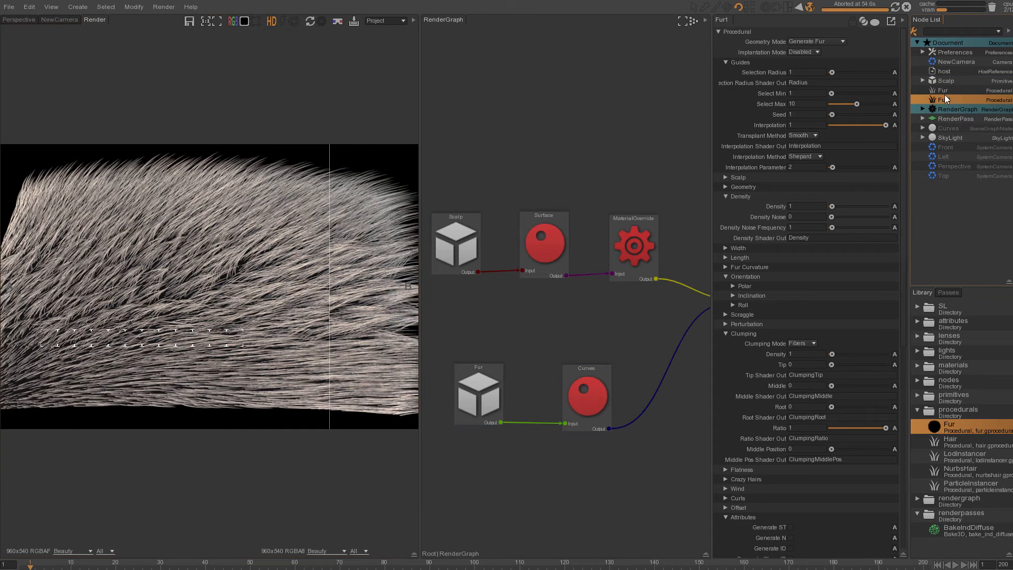
key("Up")
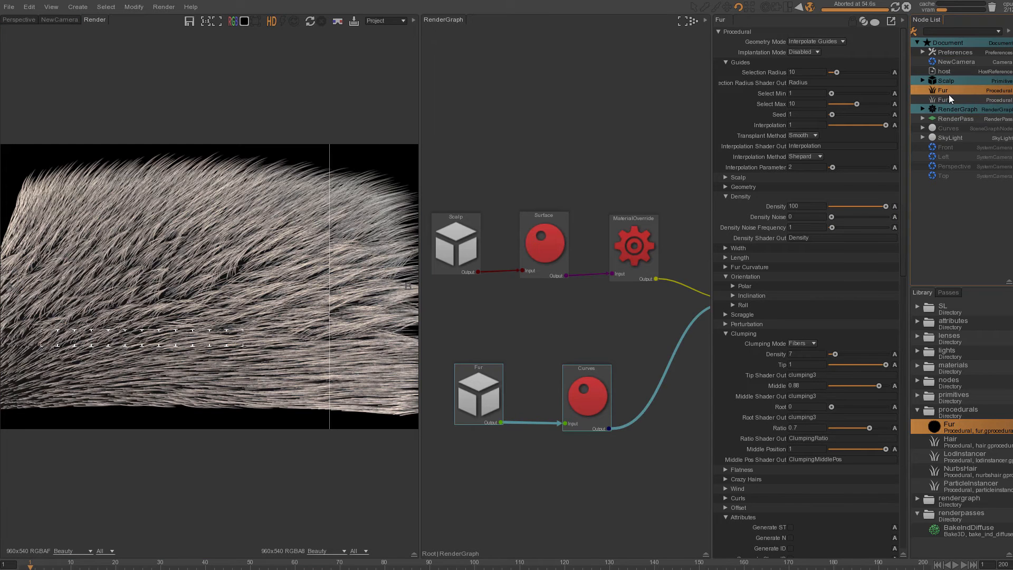
left_click(944, 100)
key("Delete")
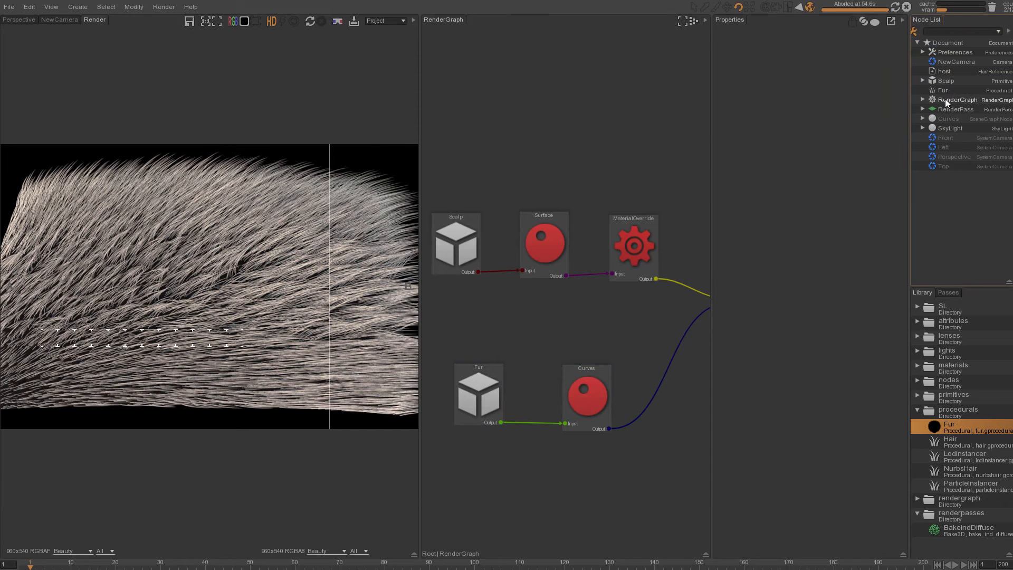
left_click(942, 89)
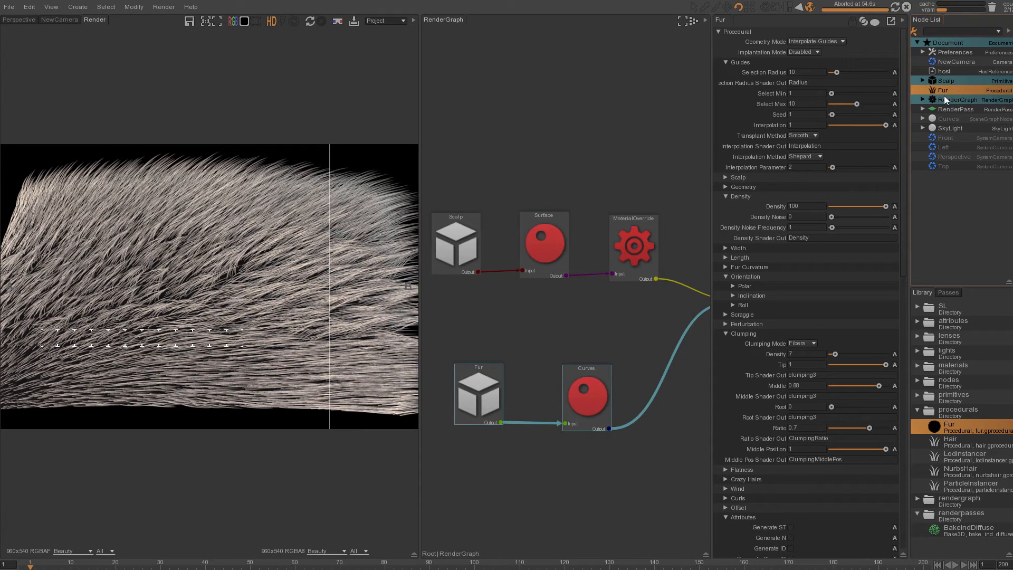
key("ctrl+d")
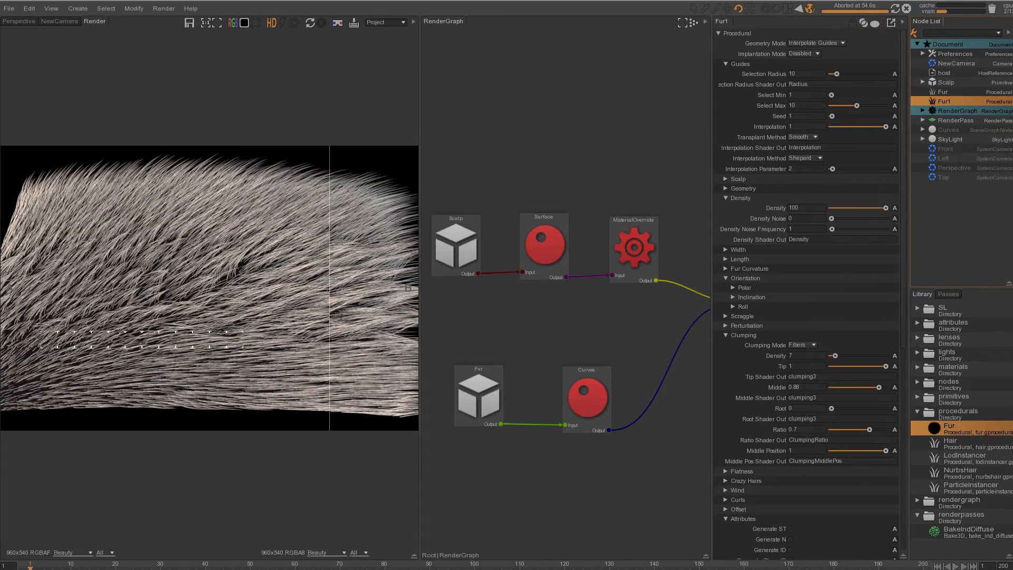
- Expand the new Fur1's Scraggle settings and collapse its Clumping section
left_click(750, 316)
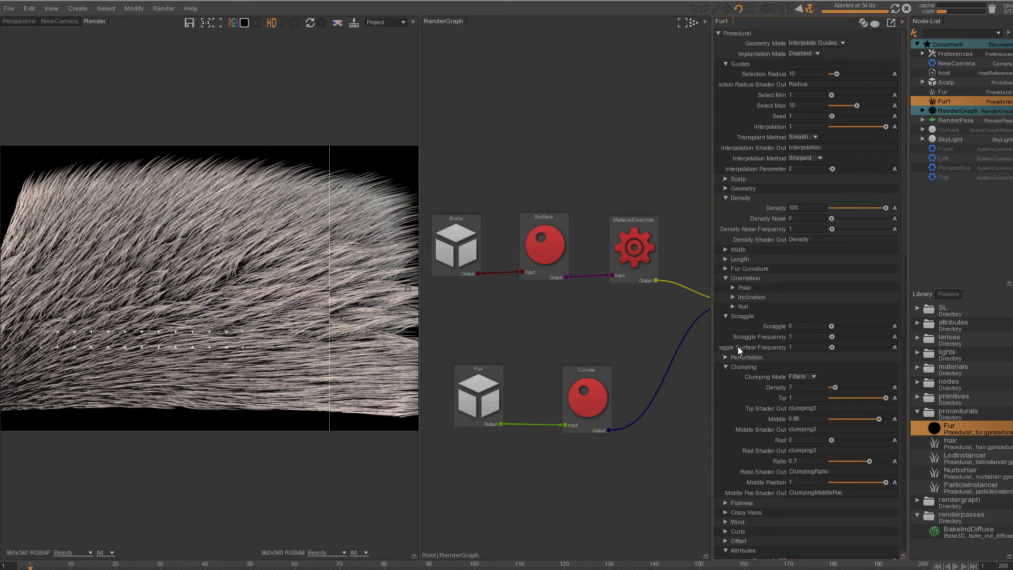
left_click(725, 367)
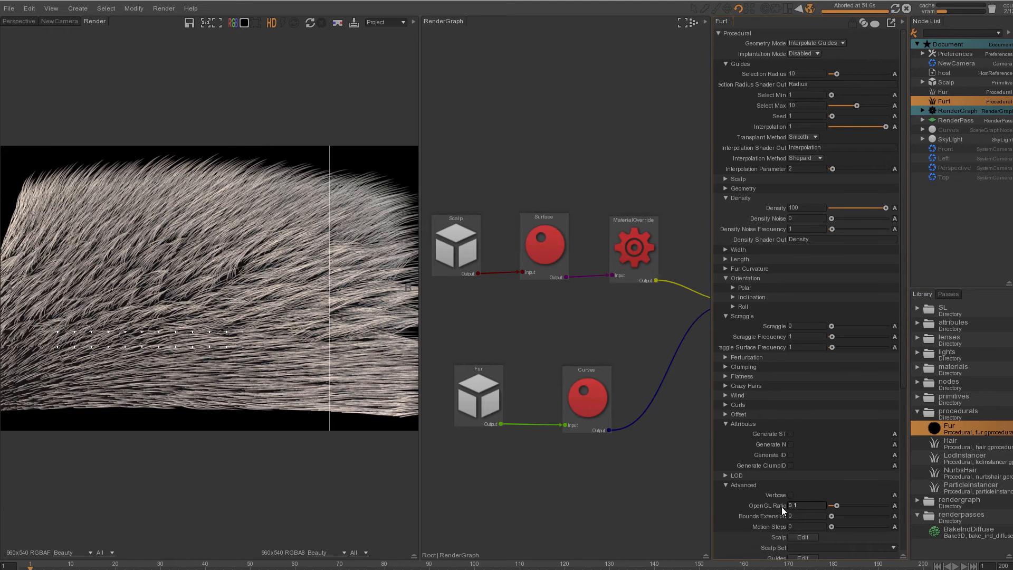
left_click_drag(901, 154, 839, 362)
left_click(801, 395)
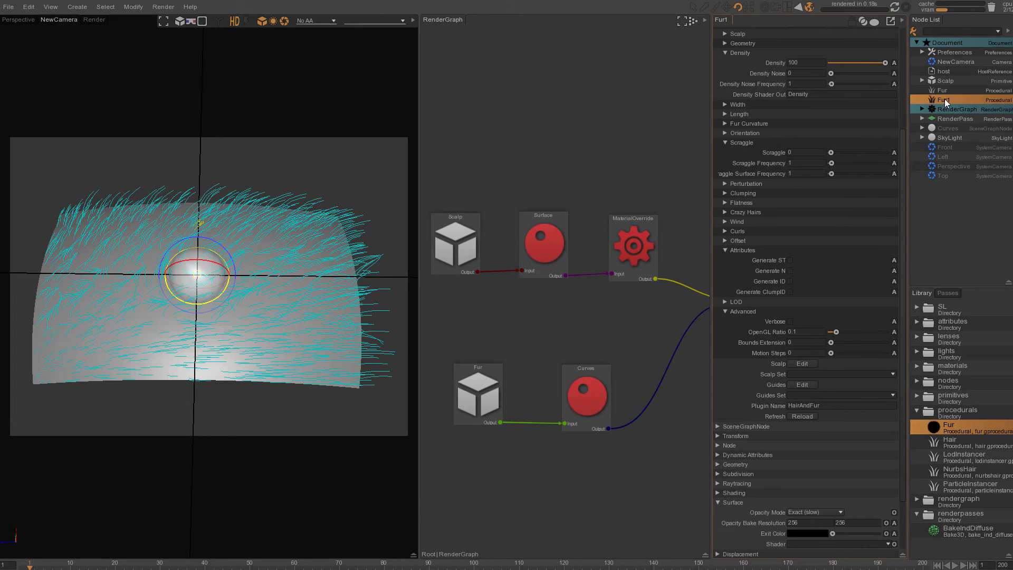
- Place the Fur1 node in the RenderGraph and paste a copy of the Curves node
left_click_drag(510, 496, 486, 487)
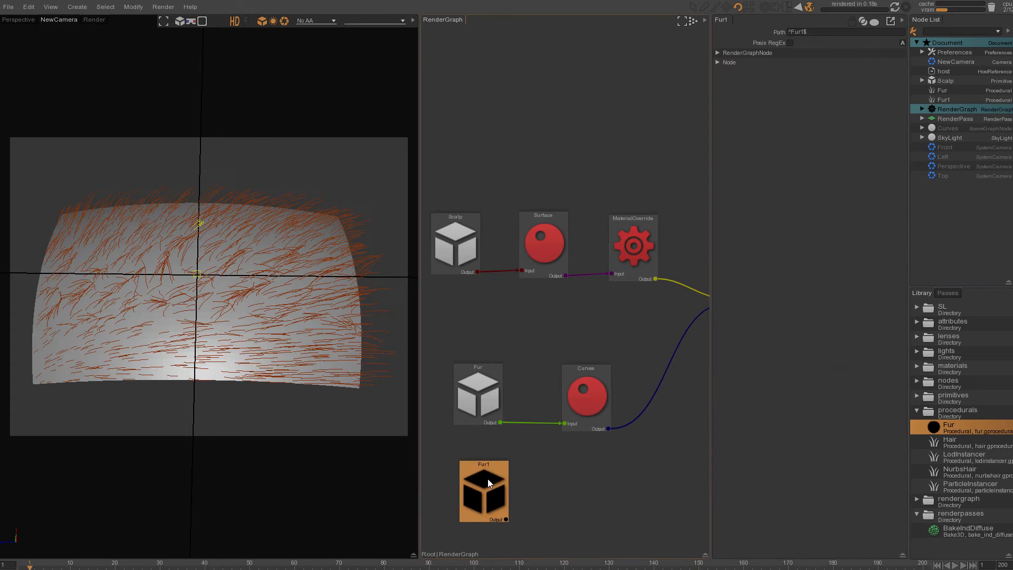
left_click_drag(590, 397, 582, 393)
left_click(602, 447)
key("ctrl+v")
- Connect Fur1 into Curves1 and merge both Curves outputs through a union node
left_click_drag(604, 467, 641, 407)
left_click_drag(644, 346, 659, 394)
left_click_drag(496, 490, 486, 501)
left_click_drag(481, 392, 474, 394)
left_click_drag(572, 495, 571, 498)
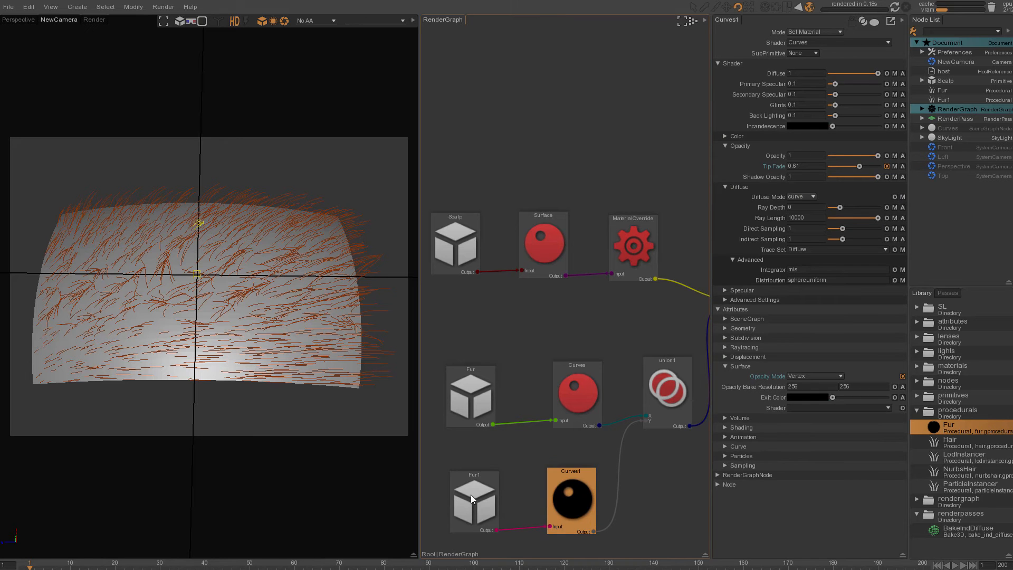
- Select the Fur1 procedural and set its Density to 30
left_click_drag(467, 501, 466, 502)
left_click(949, 91)
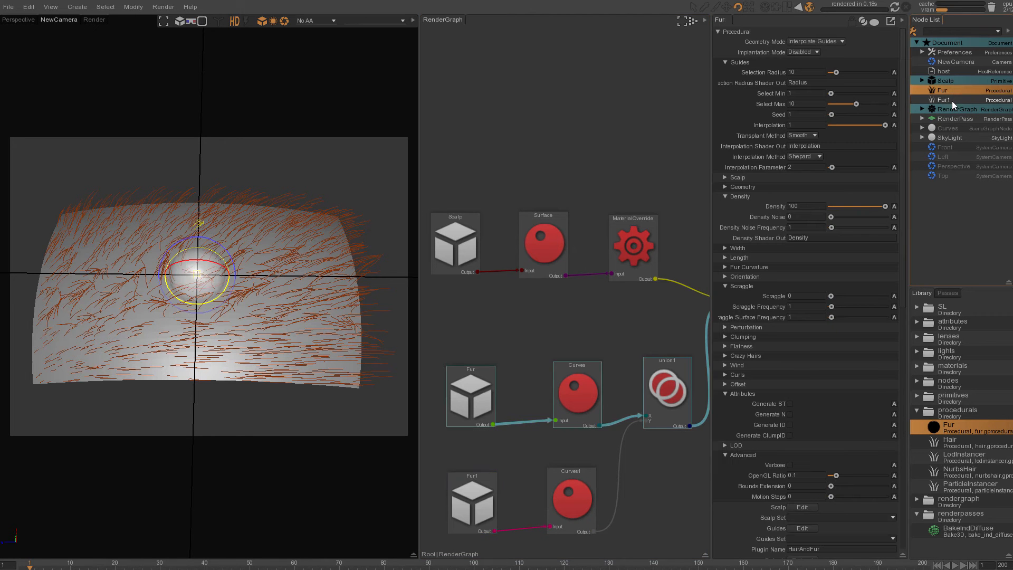
left_click(950, 100)
double_click(807, 206)
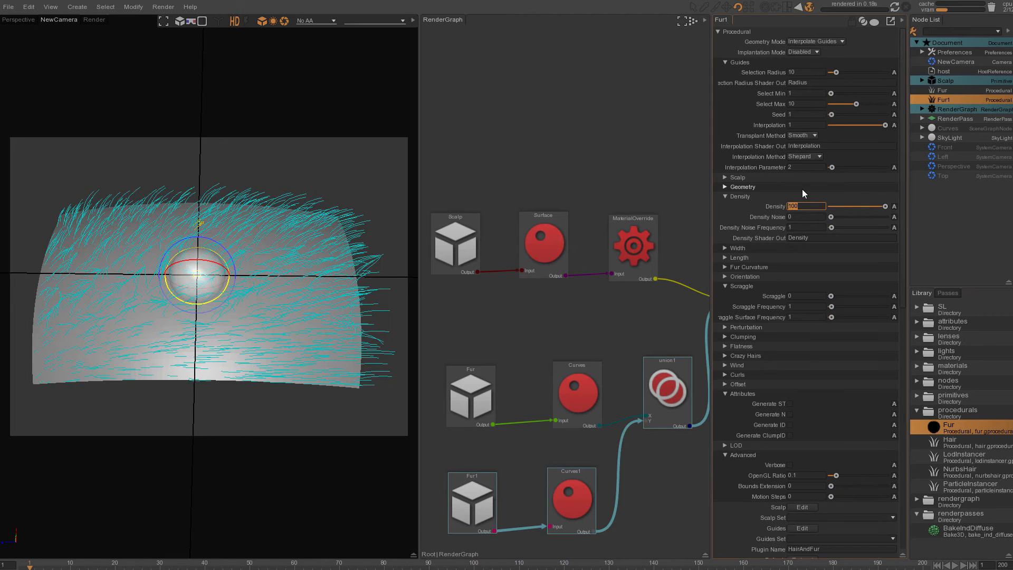
type("30")
key("Return")
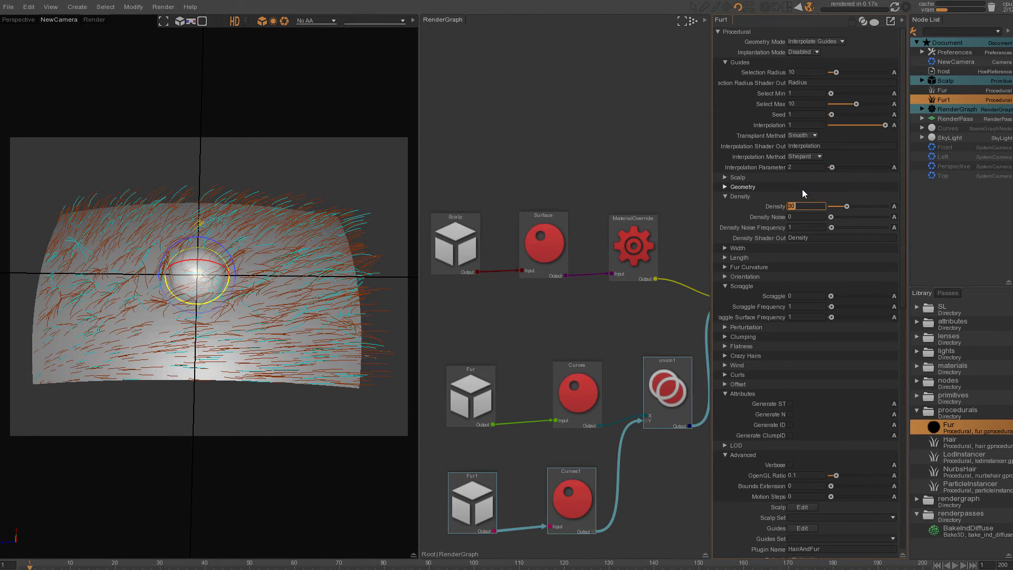
- Raise Fur1's Length Max to about 1.38 and render the combined fur in the render view
left_click(725, 258)
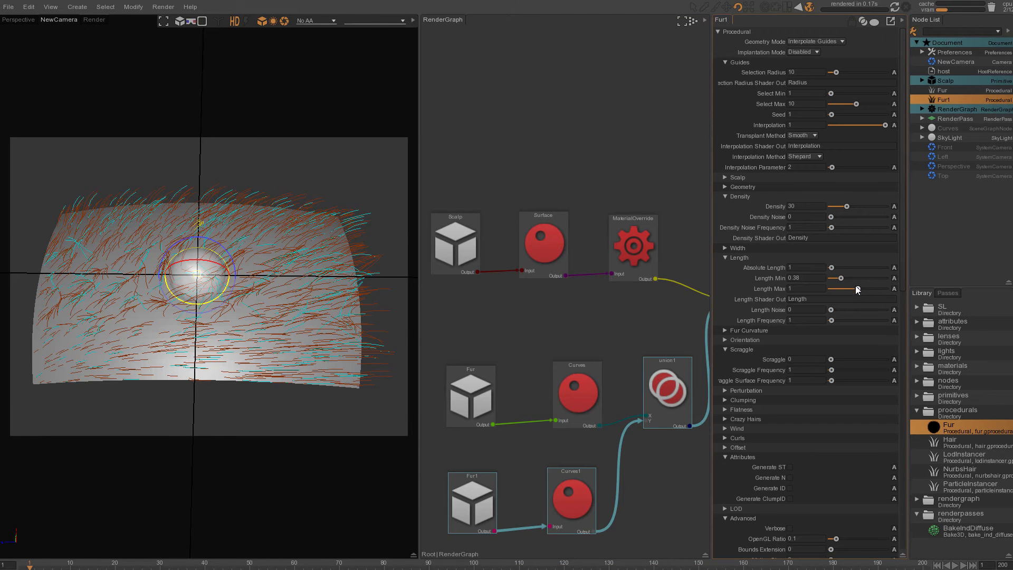
left_click_drag(867, 289, 868, 289)
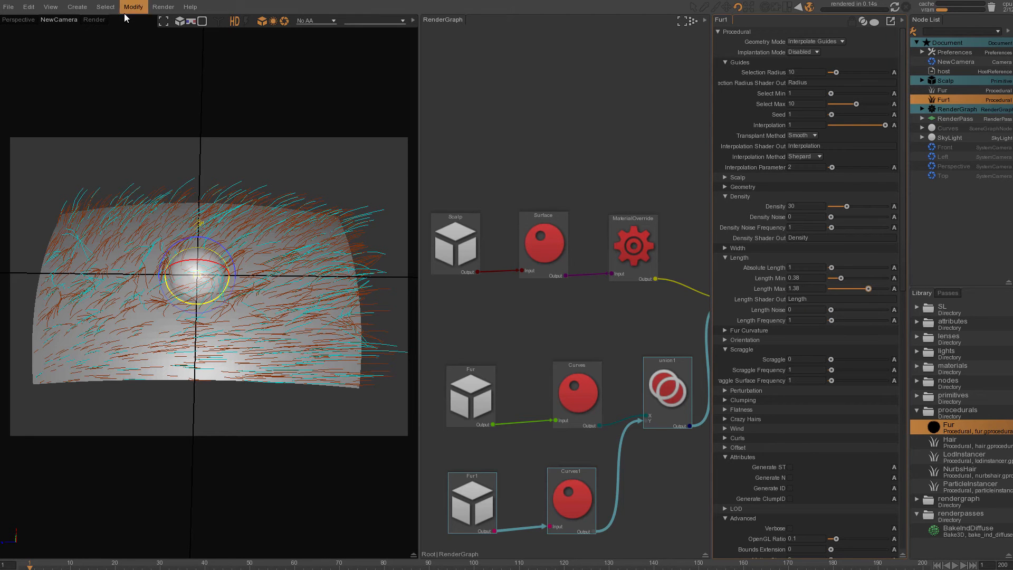
left_click(93, 20)
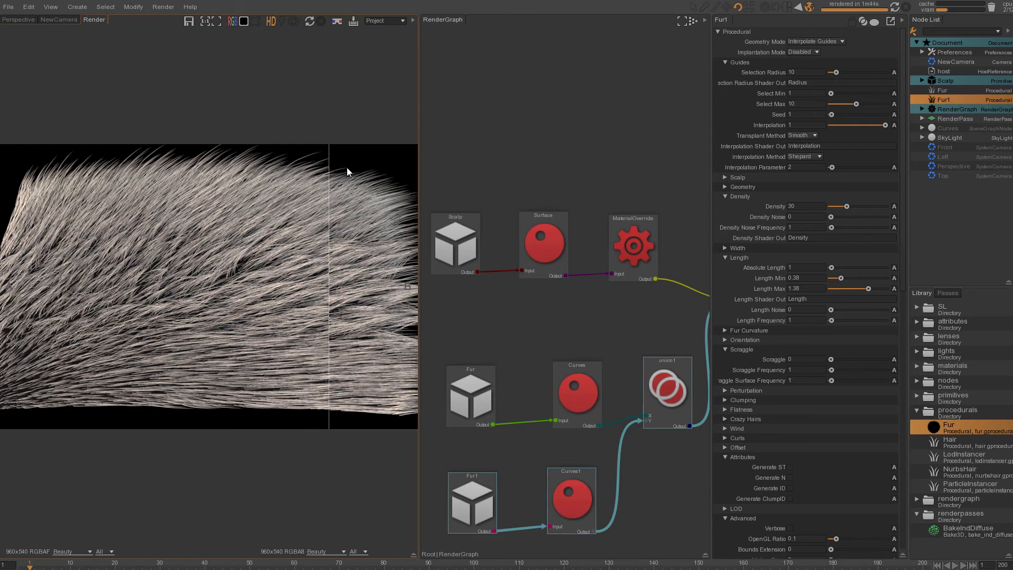
left_click_drag(329, 191, 417, 221)
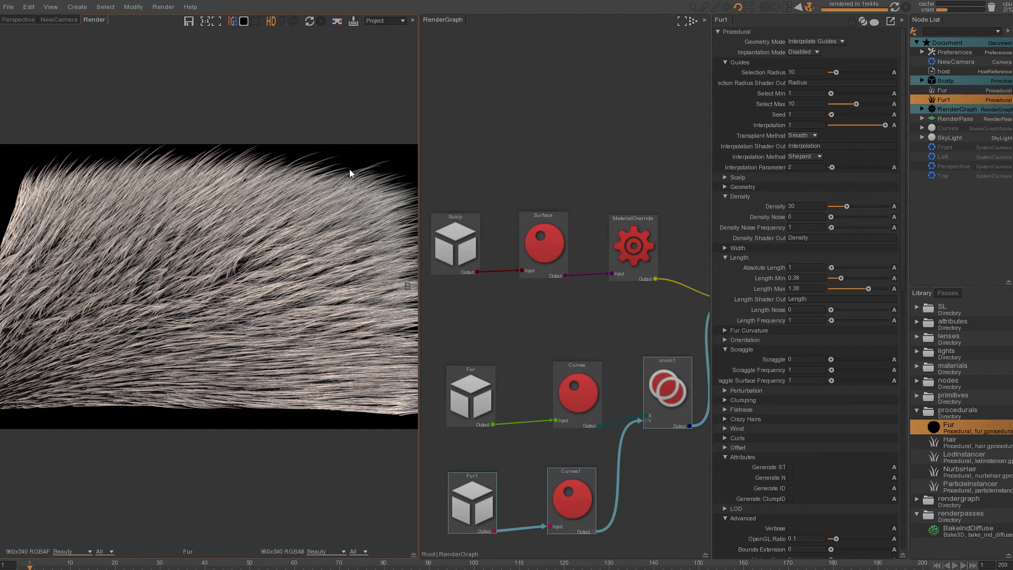
- Reposition the union and Curves nodes in the RenderGraph, then select Fur and collapse its Length section
left_click(788, 289)
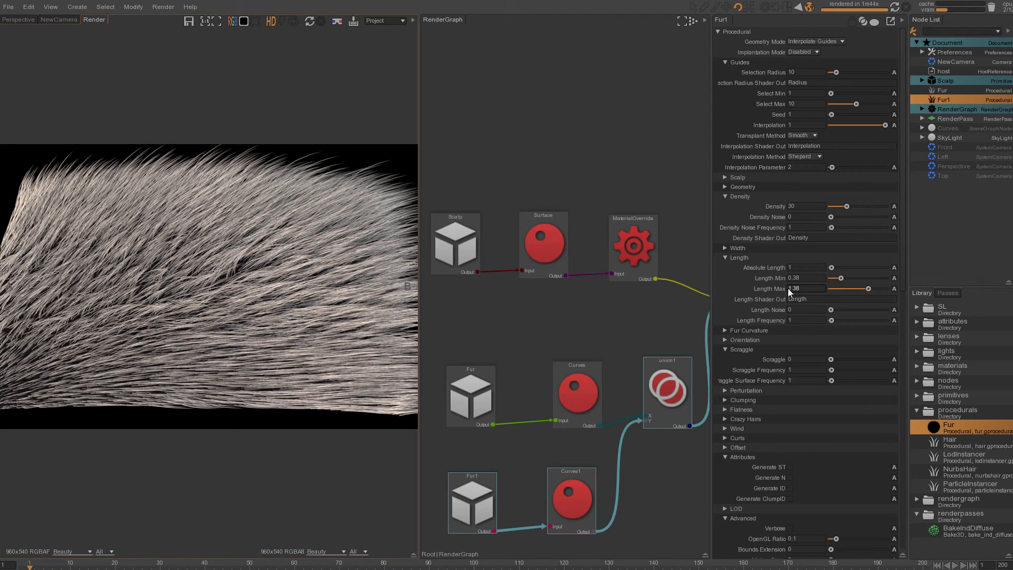
left_click(948, 89)
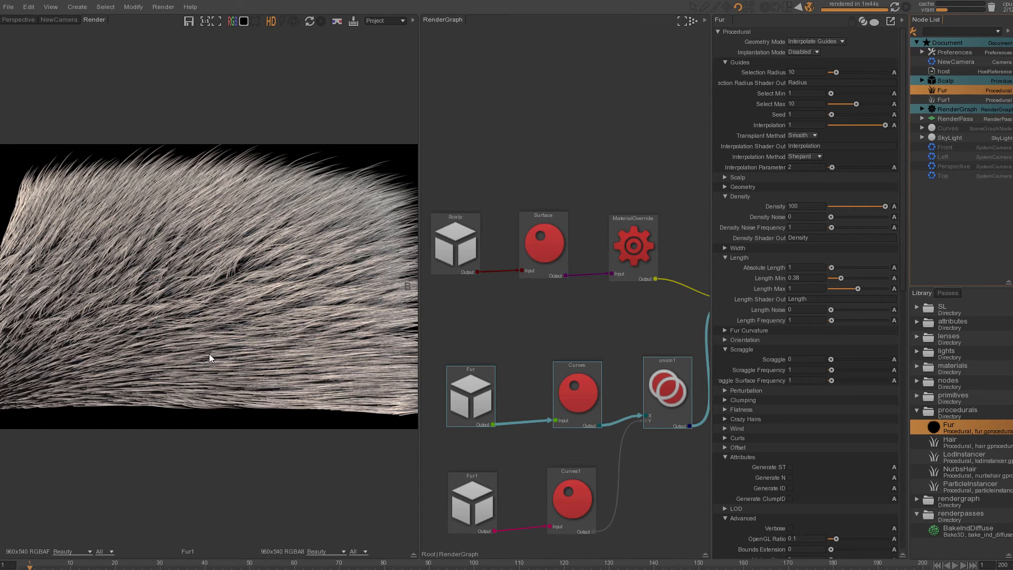
mouse_move(663, 399)
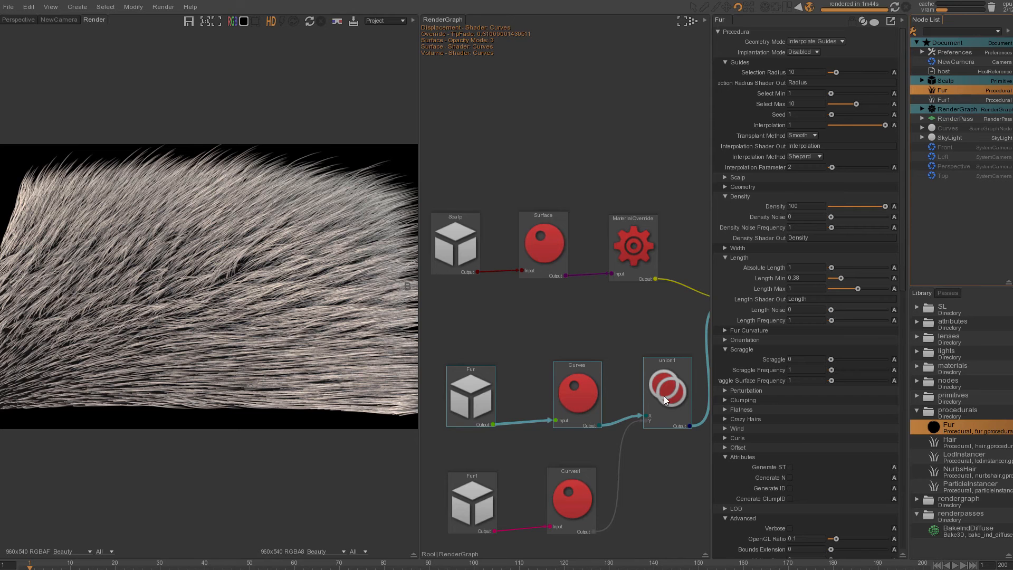
left_click_drag(672, 396, 667, 410)
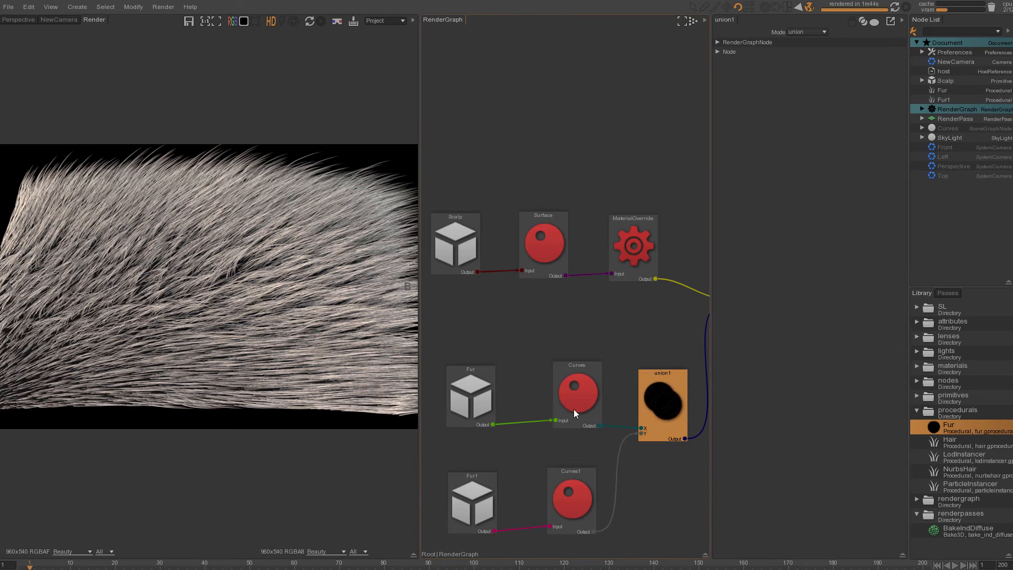
left_click_drag(557, 395, 550, 396)
left_click(942, 91)
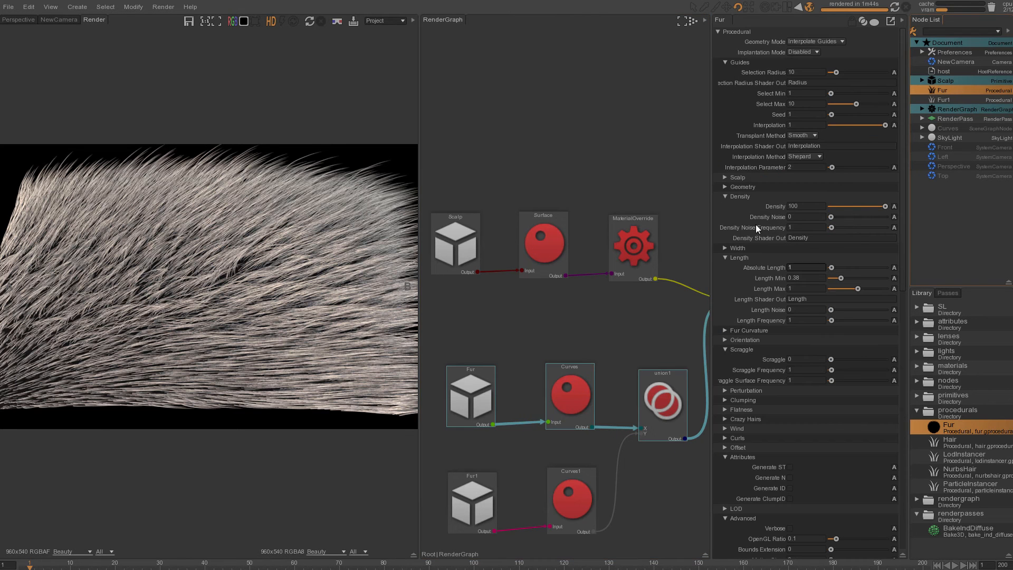
left_click(724, 257)
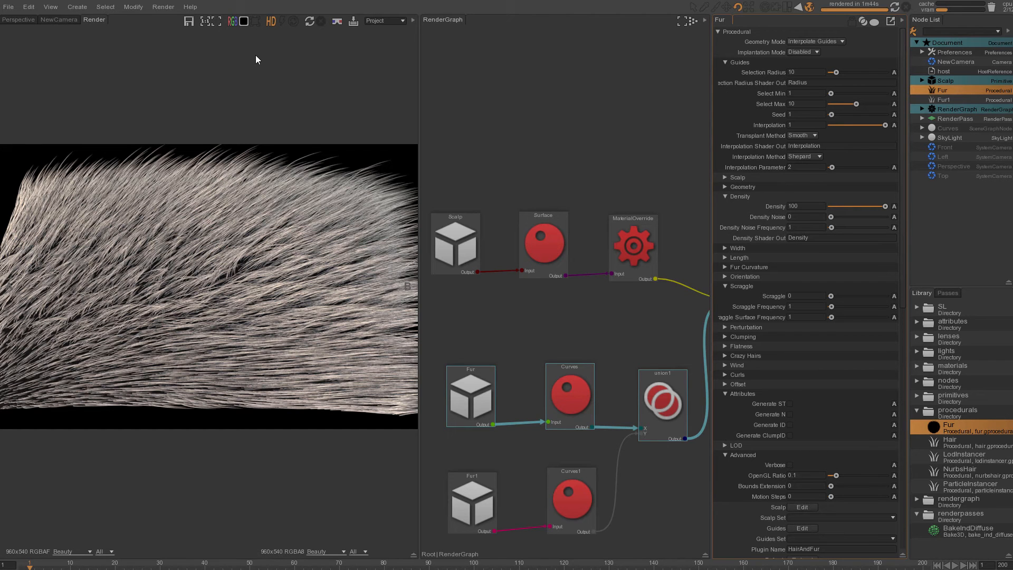
- Open the Guerilla documentation and read the Fur procedural workflow page
left_click(190, 7)
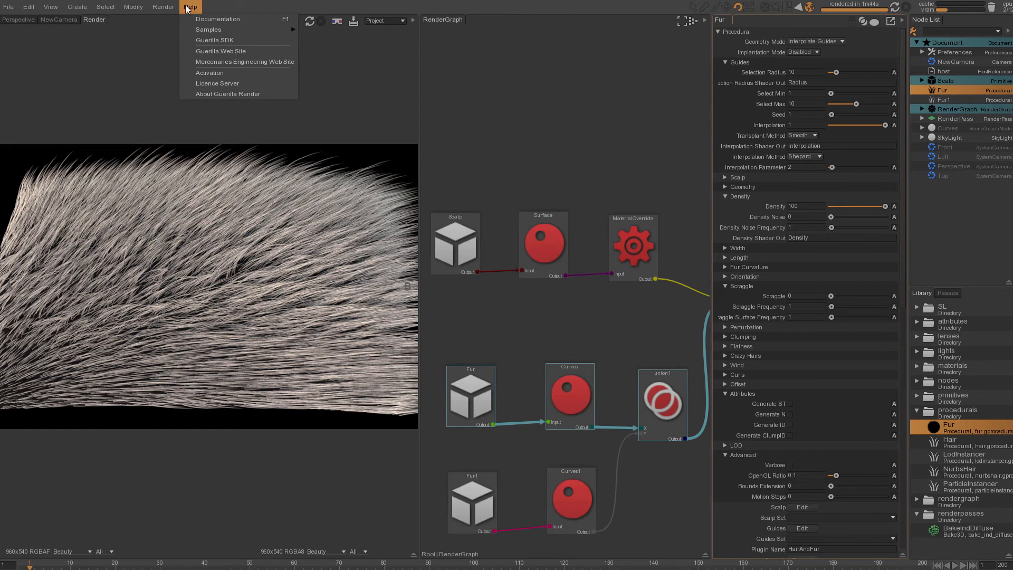
left_click(223, 18)
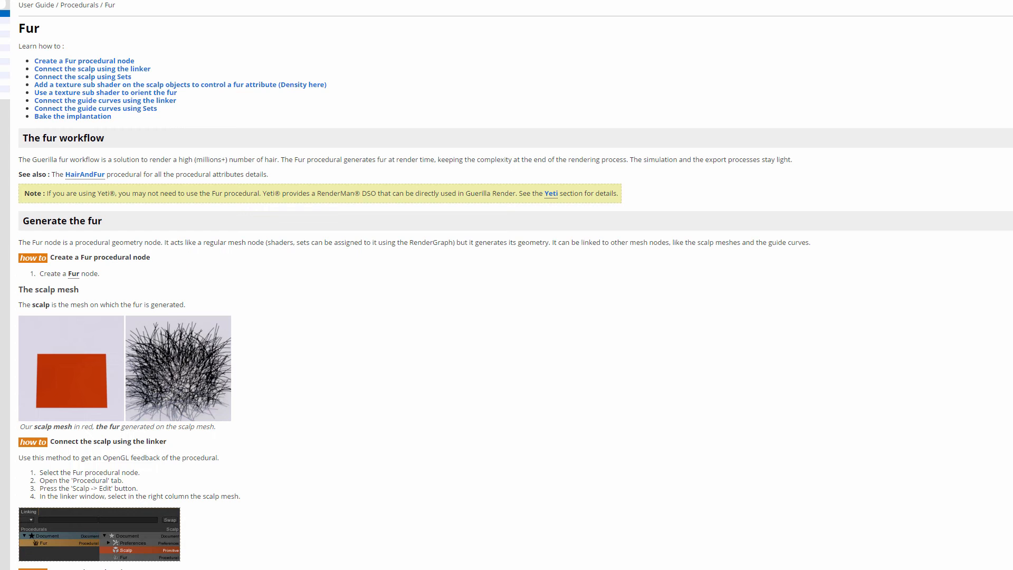
scroll(309, 312, "down", 10)
scroll(286, 228, "down", 15)
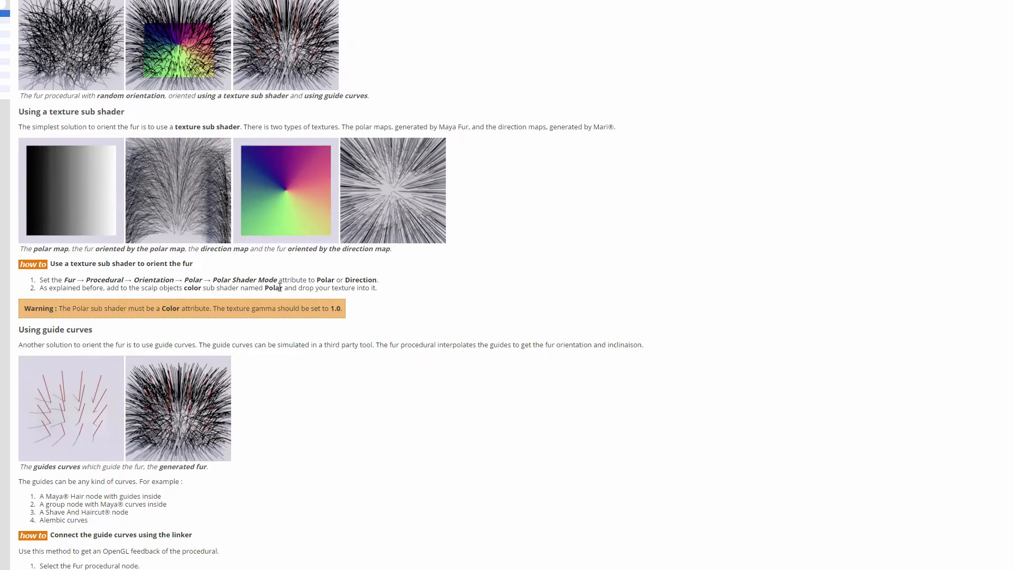
scroll(300, 339, "down", 10)
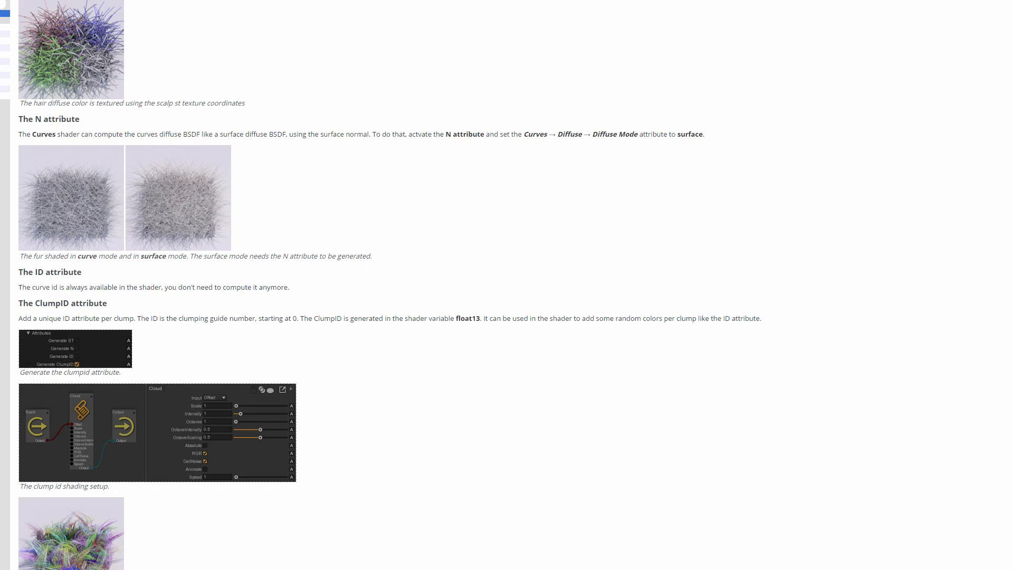
- Read through the Fur procedural attribute reference, from Guides to Advanced settings
left_click(5, 20)
scroll(516, 230, "down", 20)
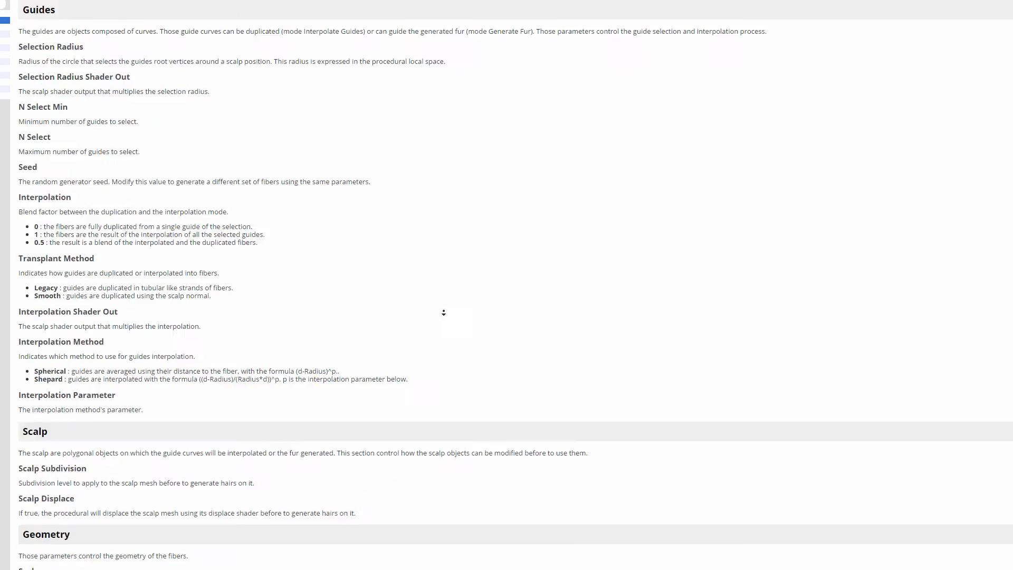
scroll(478, 94, "up", 15)
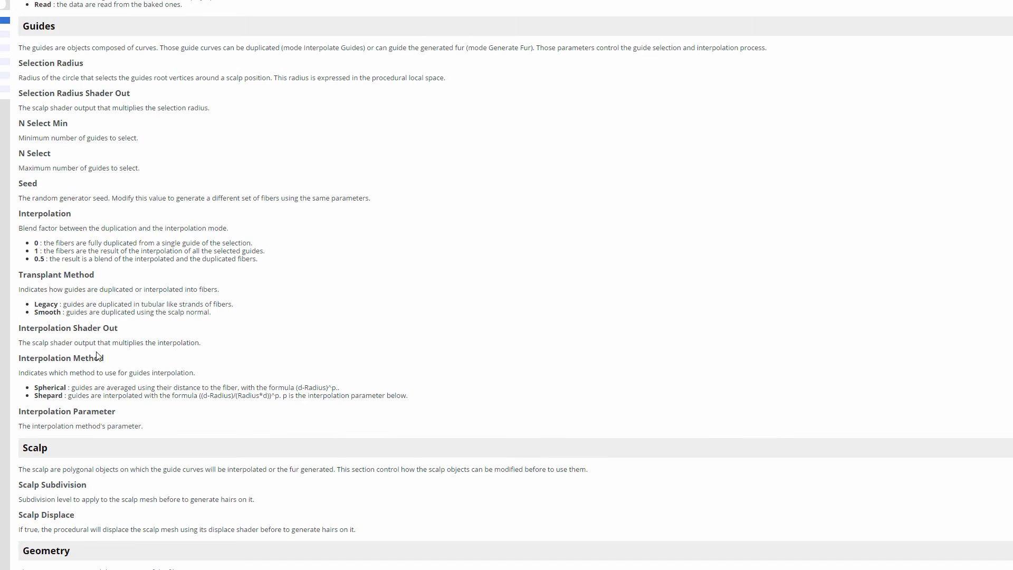
scroll(479, 233, "down", 10)
scroll(515, 148, "down", 10)
scroll(513, 210, "down", 19)
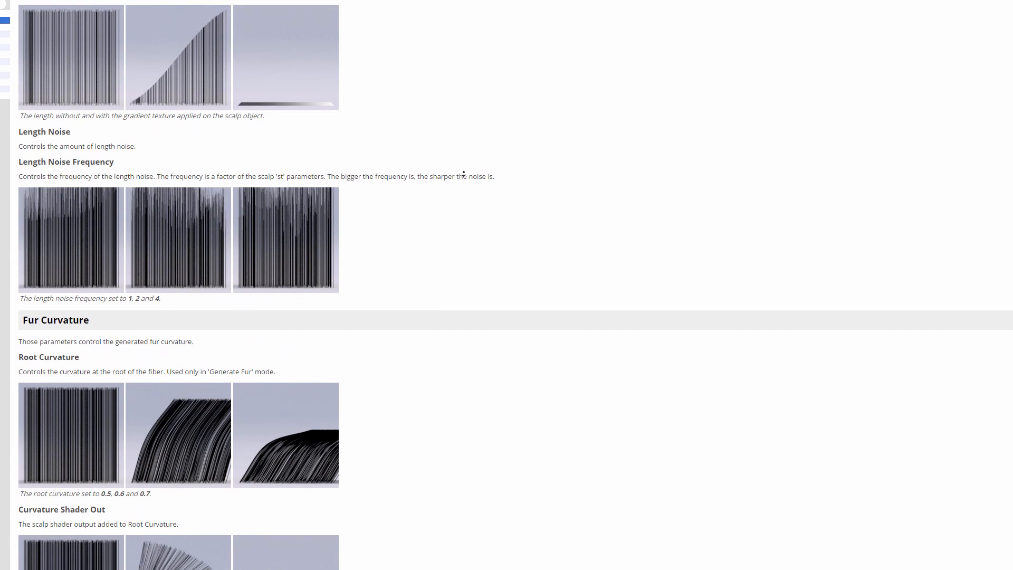
scroll(425, 230, "down", 14)
scroll(425, 230, "down", 20)
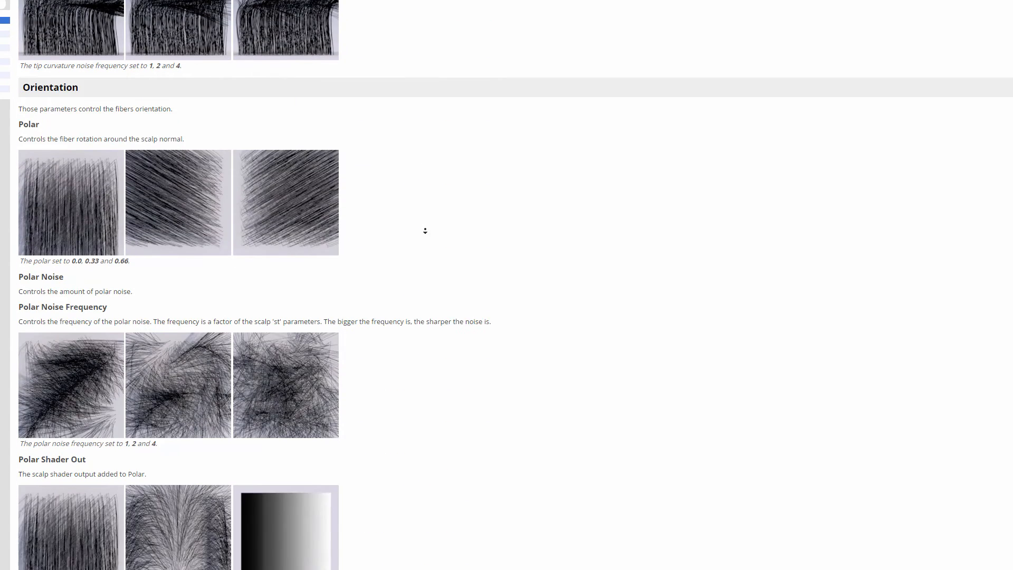
scroll(423, 230, "down", 15)
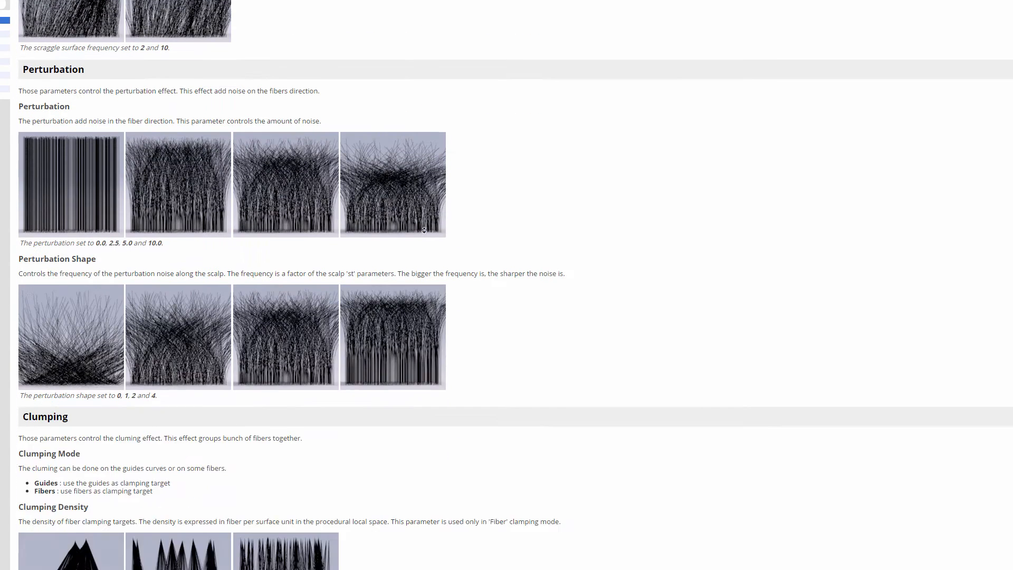
scroll(421, 222, "up", 1)
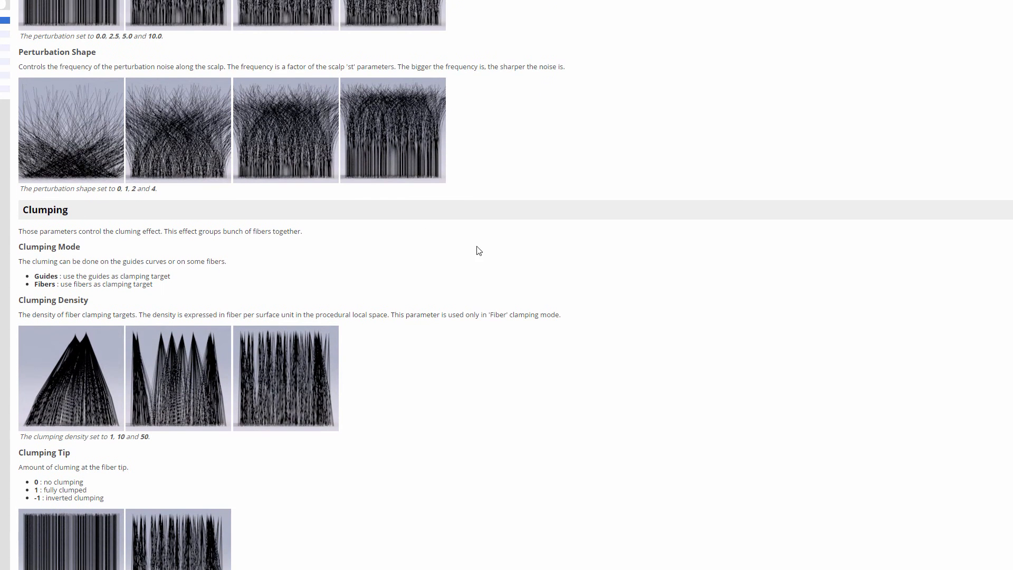
scroll(443, 228, "down", 9)
scroll(455, 257, "down", 20)
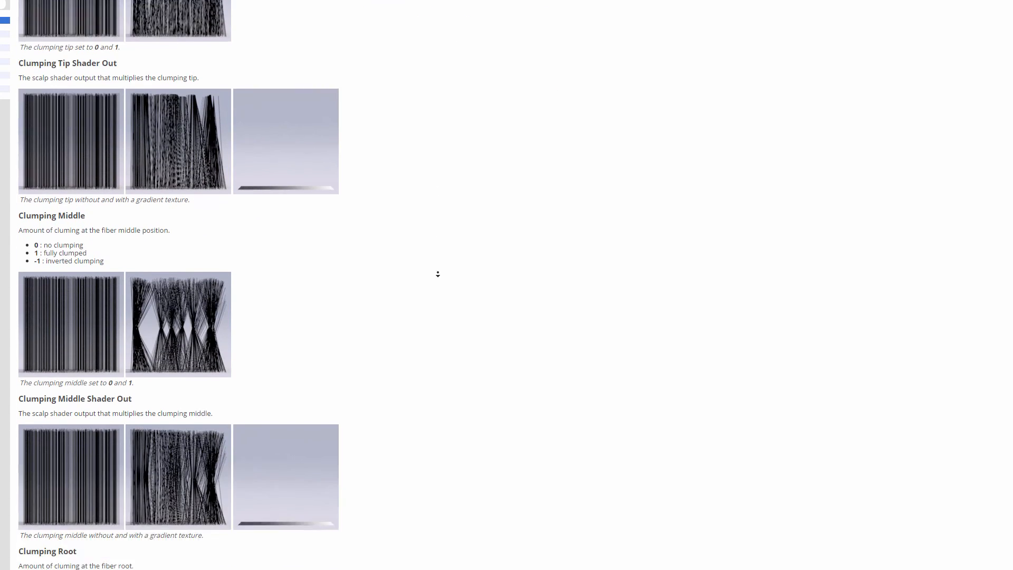
scroll(430, 283, "down", 17)
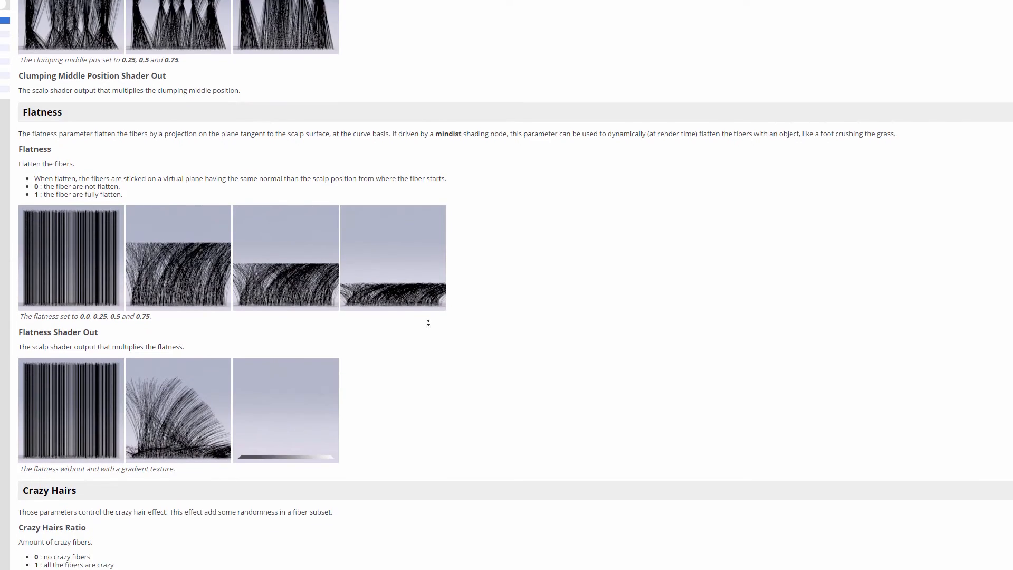
scroll(484, 255, "down", 15)
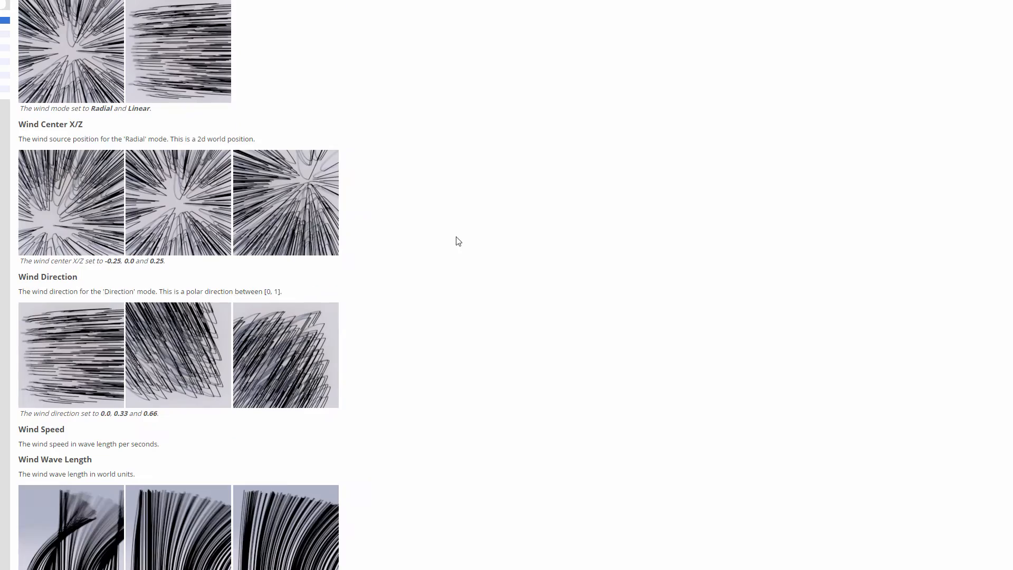
scroll(465, 232, "down", 20)
scroll(459, 247, "down", 20)
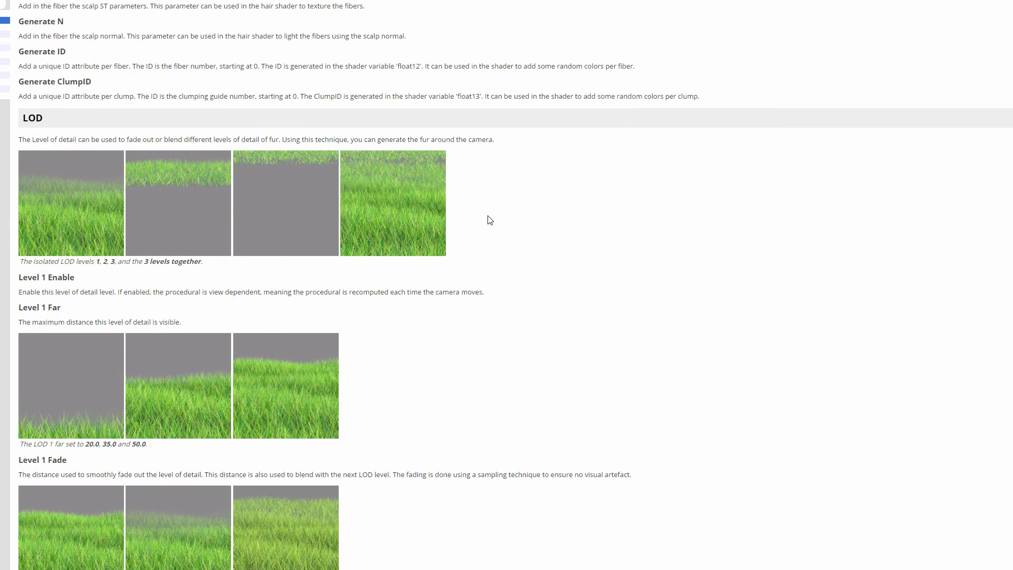
middle_click(481, 280)
scroll(481, 211, "up", 8)
scroll(481, 211, "up", 20)
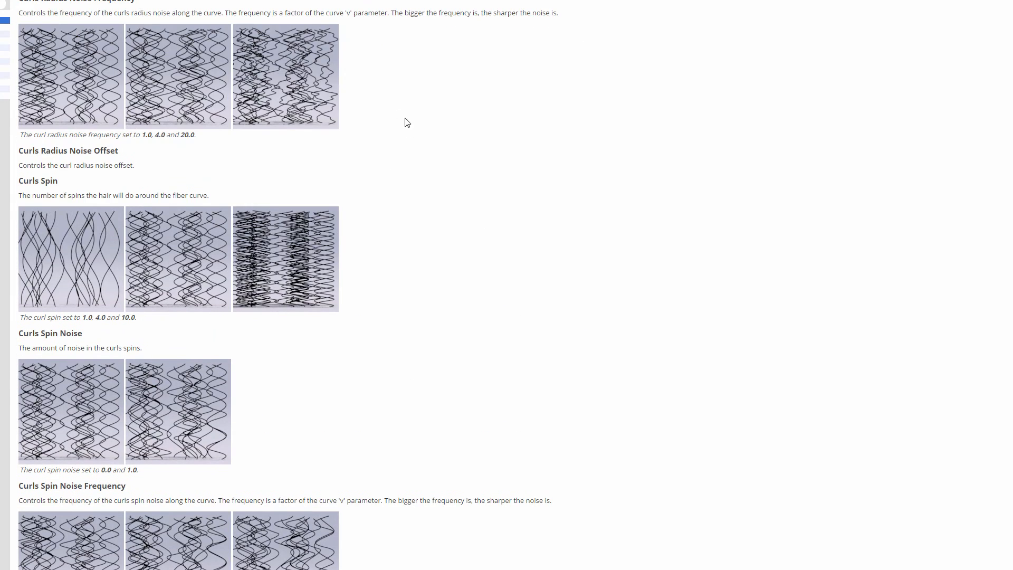
middle_click(481, 235)
scroll(480, 293, "down", 15)
scroll(480, 293, "down", 20)
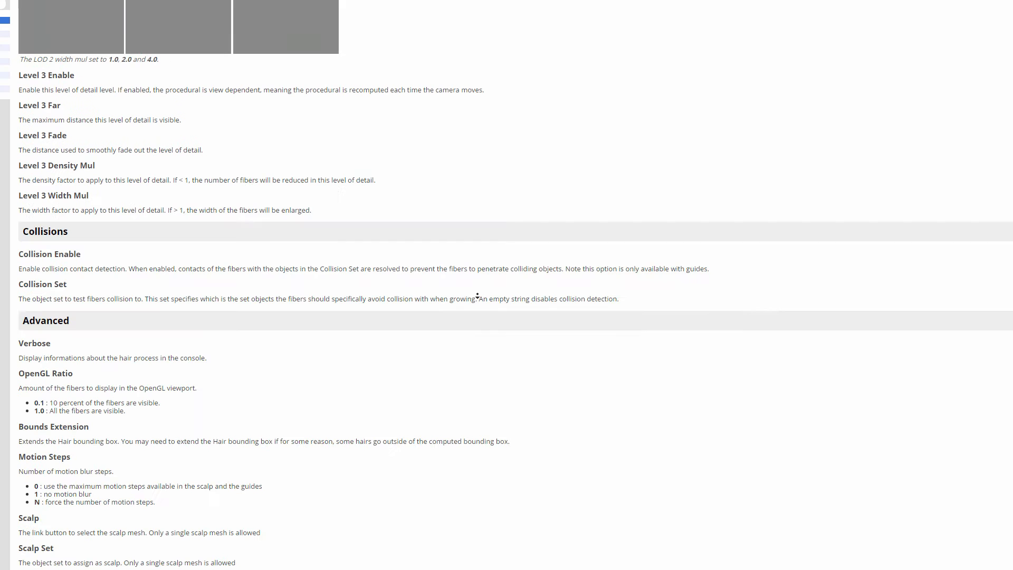
middle_click(479, 293)
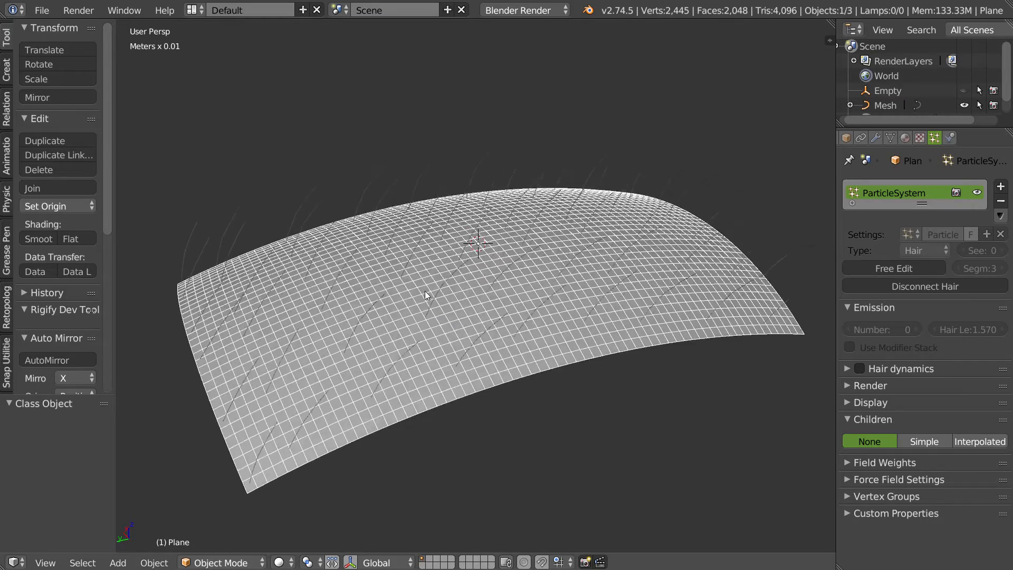
- In Blender's particle edit mode, select a single hair guide strand and rekey it to 3 keys
key("Tab")
left_click(343, 275)
key("Tab")
left_click(375, 339)
left_click(438, 373)
mouse_move(441, 366)
middle_mouse_down()
mouse_move(395, 248)
mouse_move(373, 233)
mouse_move(264, 267)
mouse_move(498, 225)
mouse_move(411, 235)
mouse_move(452, 256)
mouse_move(397, 338)
middle_mouse_up()
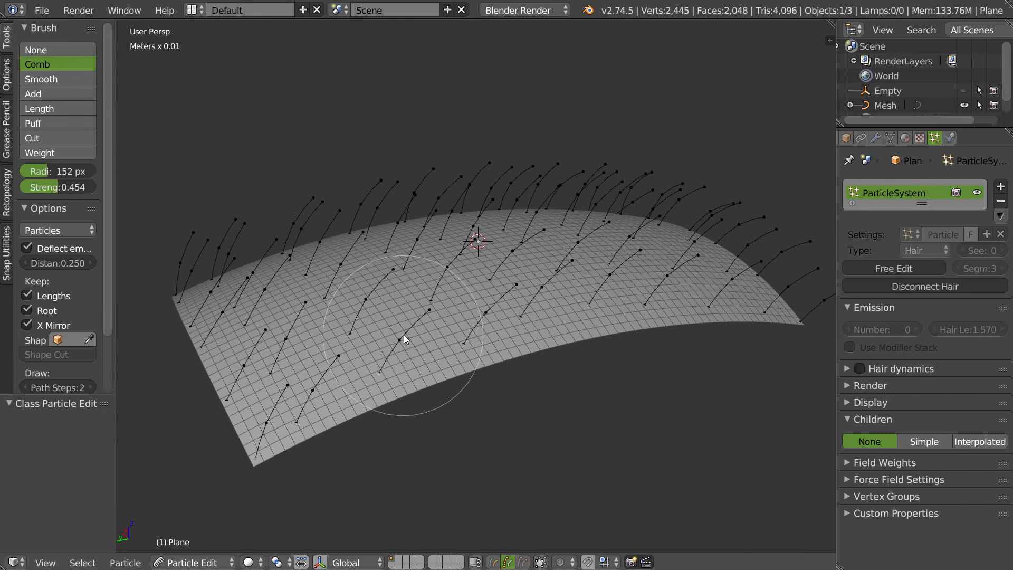
key("l")
key("w")
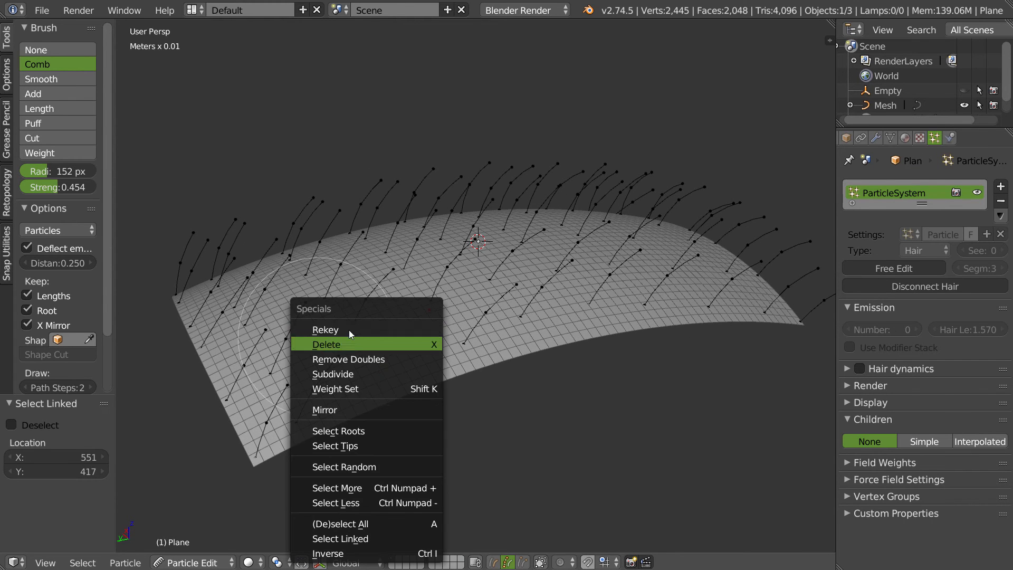
left_click(334, 329)
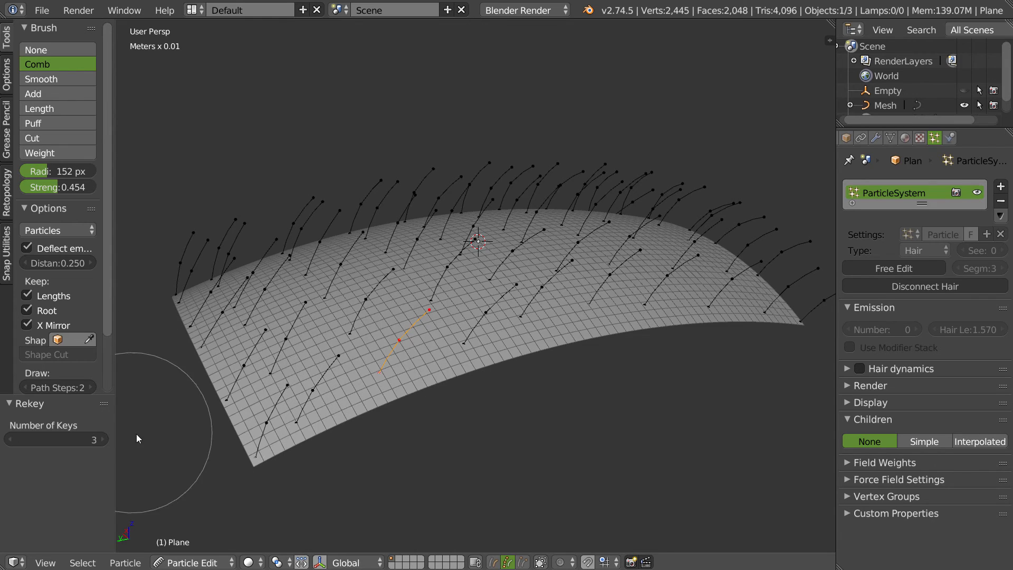
- Comb the rekeyed hair guide into a curved shape
mouse_move(338, 298)
middle_mouse_down()
mouse_move(404, 305)
mouse_move(421, 336)
middle_mouse_up()
left_click_drag(420, 336, 459, 303)
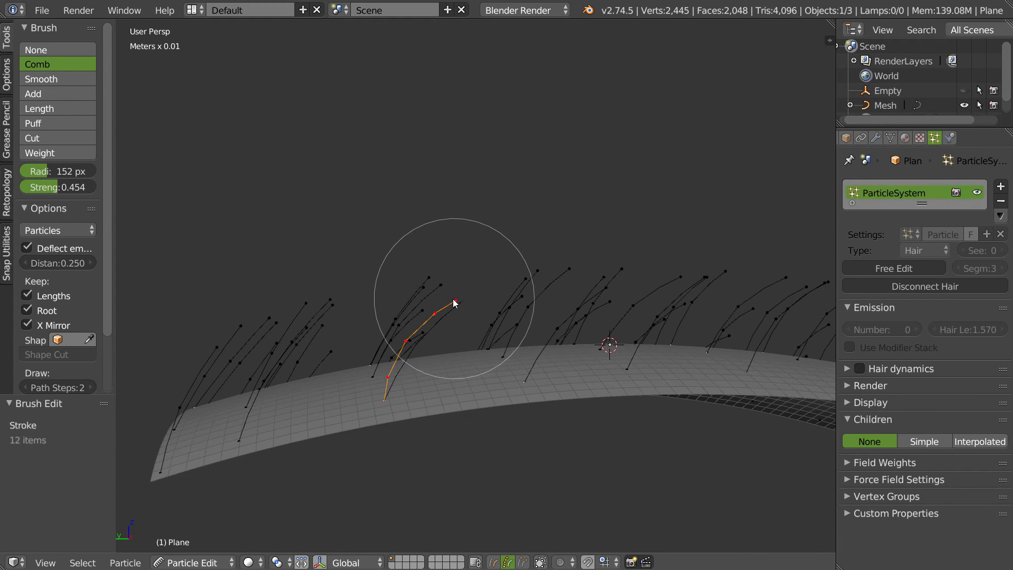
left_click(93, 387)
left_click(92, 387)
middle_click_drag(444, 317, 410, 349)
mouse_move(410, 349)
left_mouse_down()
mouse_move(437, 312)
mouse_move(410, 374)
left_mouse_up()
middle_click_drag(408, 374, 331, 291)
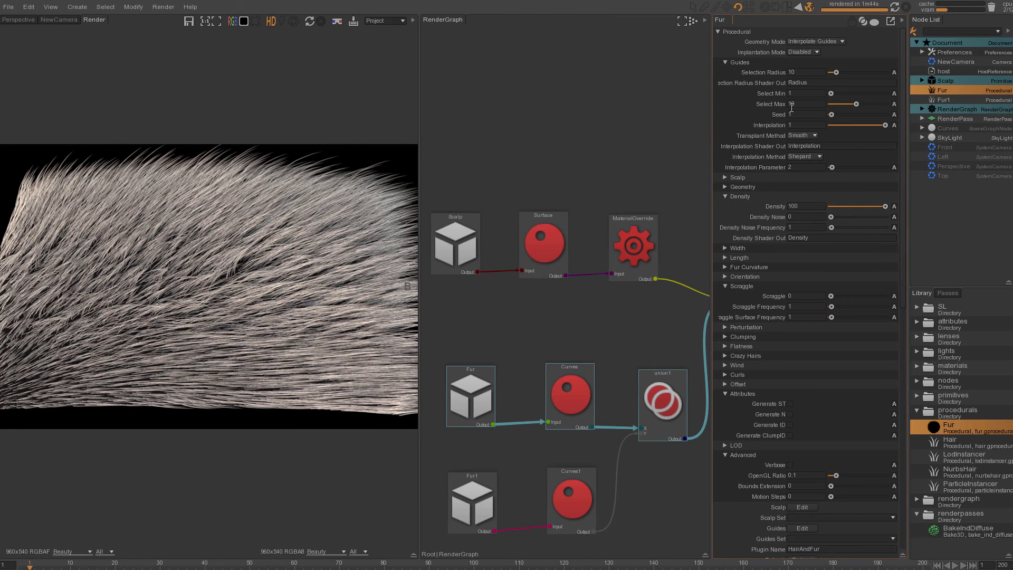
- Review the Fur node's geometry mode options and expand its Width and Length sections
left_click(812, 41)
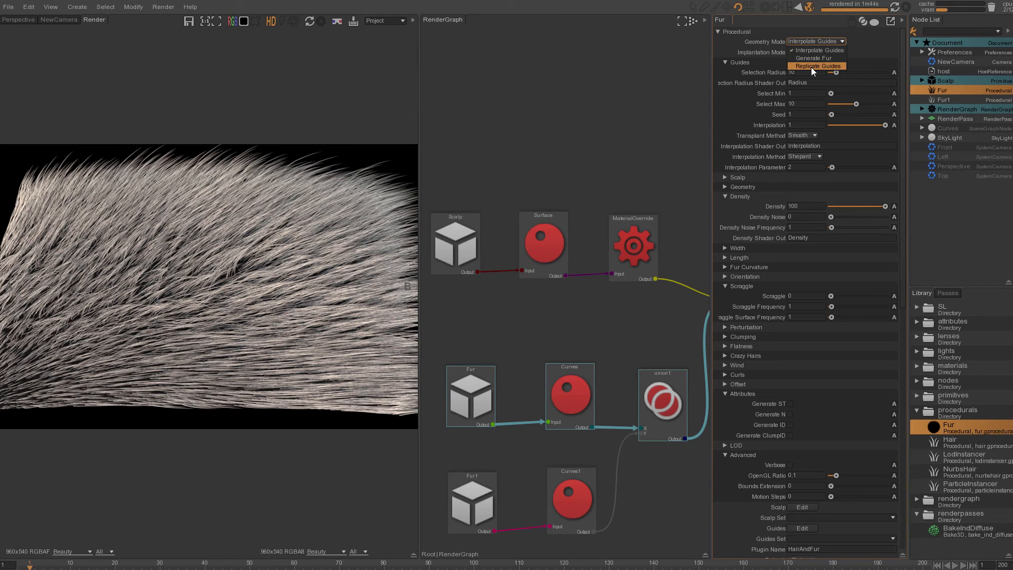
left_click(727, 99)
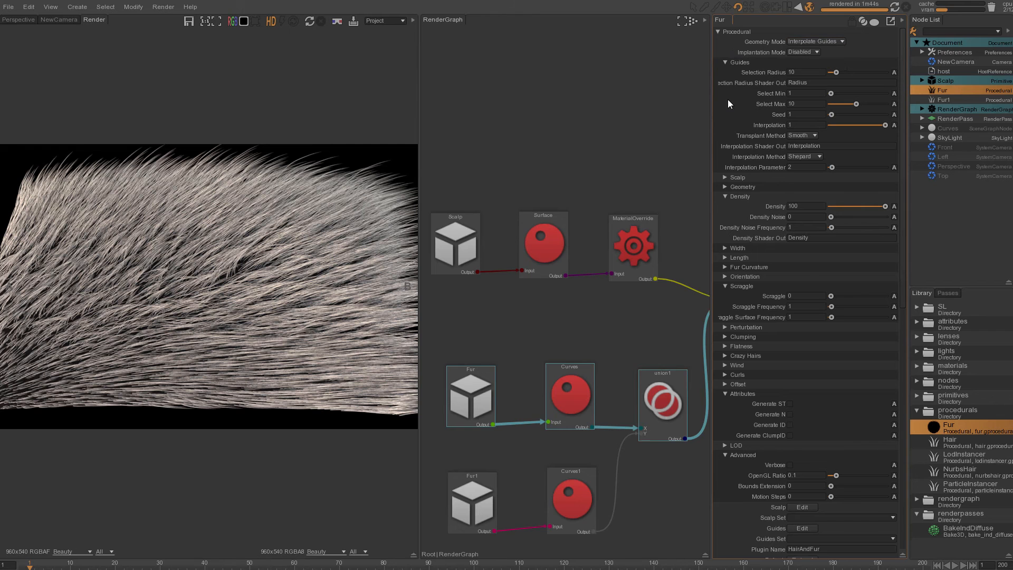
left_click(739, 188)
left_click(739, 187)
left_click(732, 249)
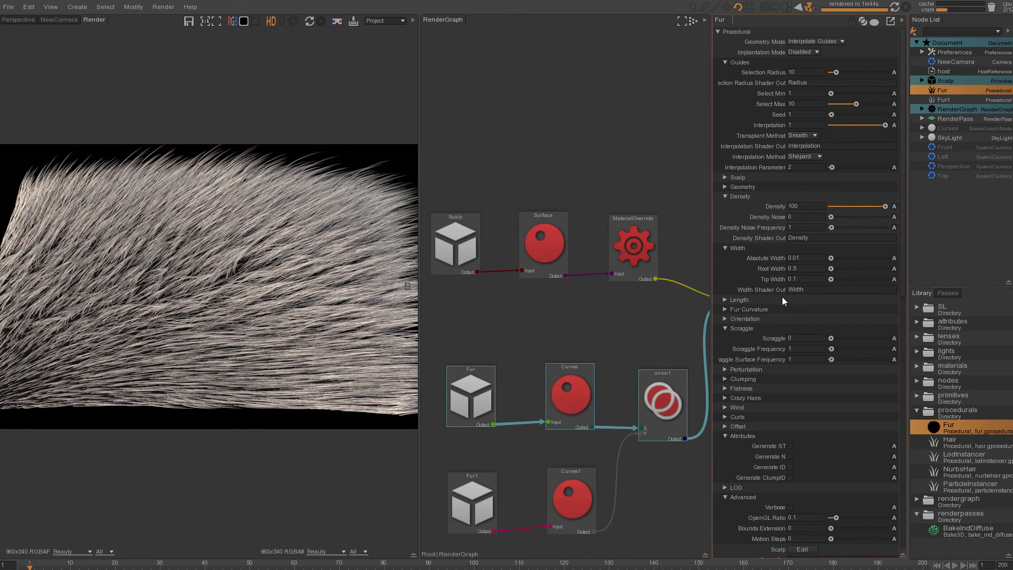
left_click(735, 300)
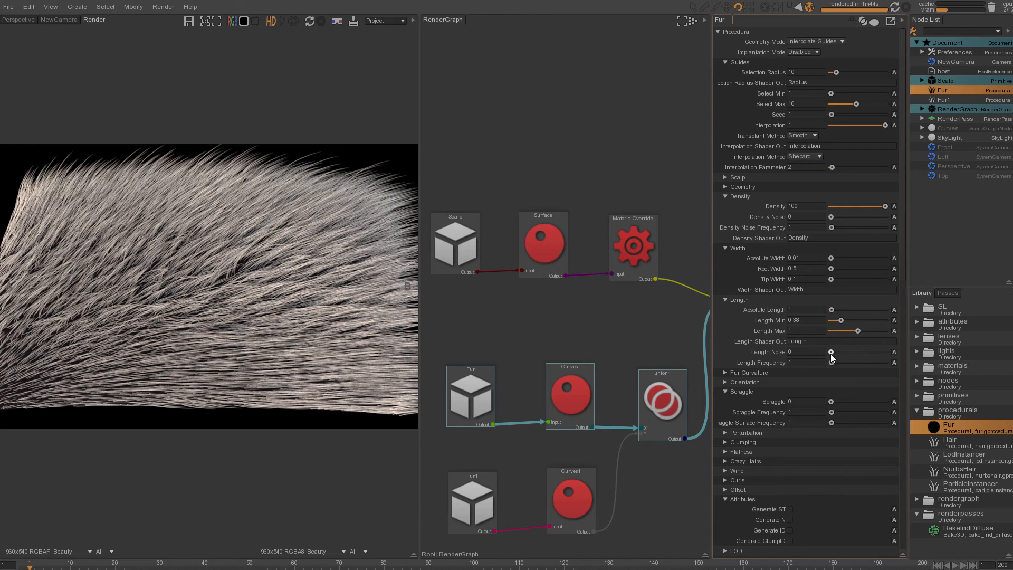
- Set the Fur node's Length Noise to 0.21
left_click_drag(850, 353, 855, 353)
left_click(56, 19)
mouse_move(855, 352)
left_mouse_down()
mouse_move(874, 351)
mouse_move(842, 352)
left_mouse_up()
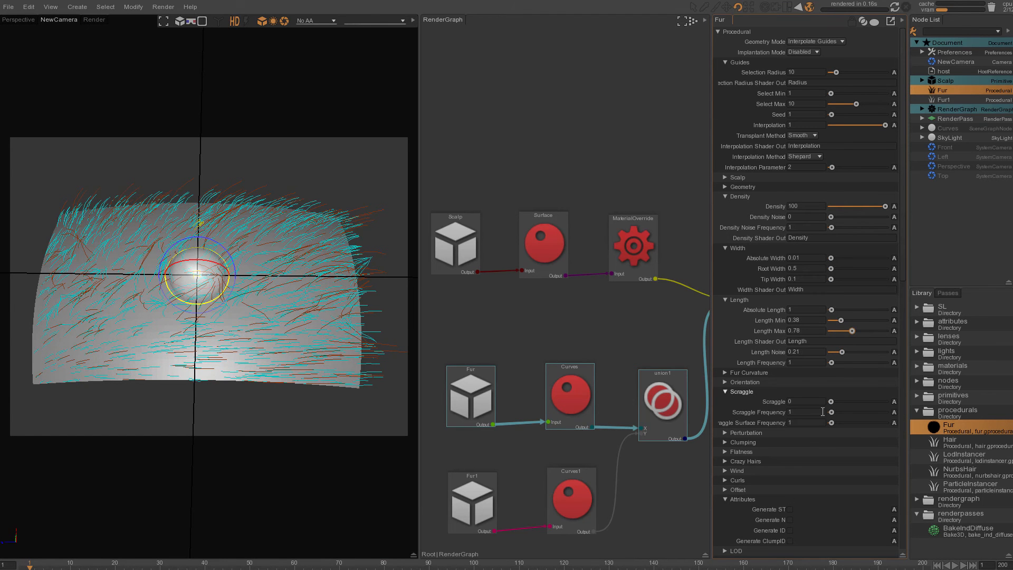
- Adjust the Fur root curvature and open the tip curvature settings
left_click(724, 372)
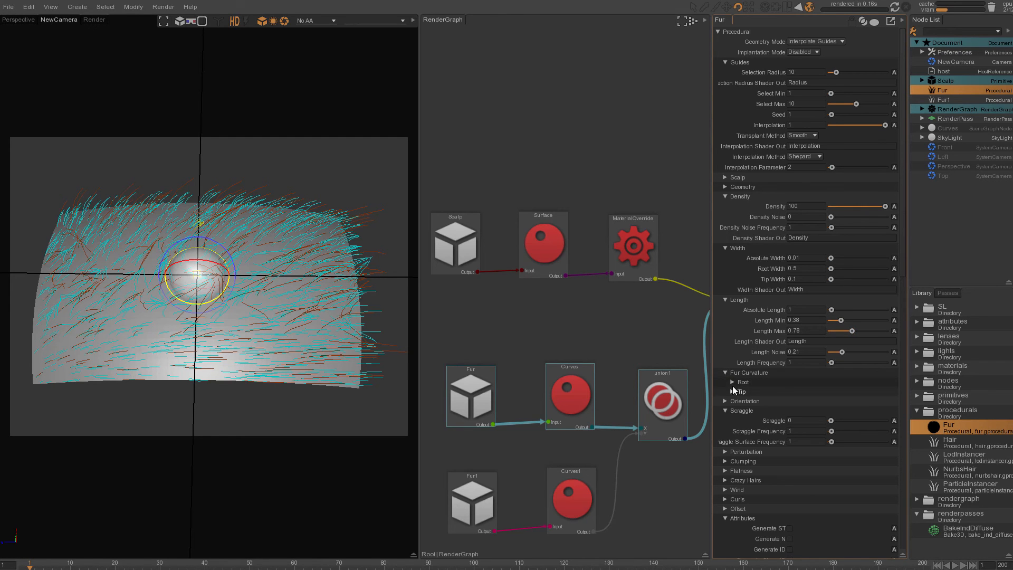
left_click(732, 382)
left_click_drag(869, 394, 857, 392)
left_click(732, 382)
left_click(740, 391)
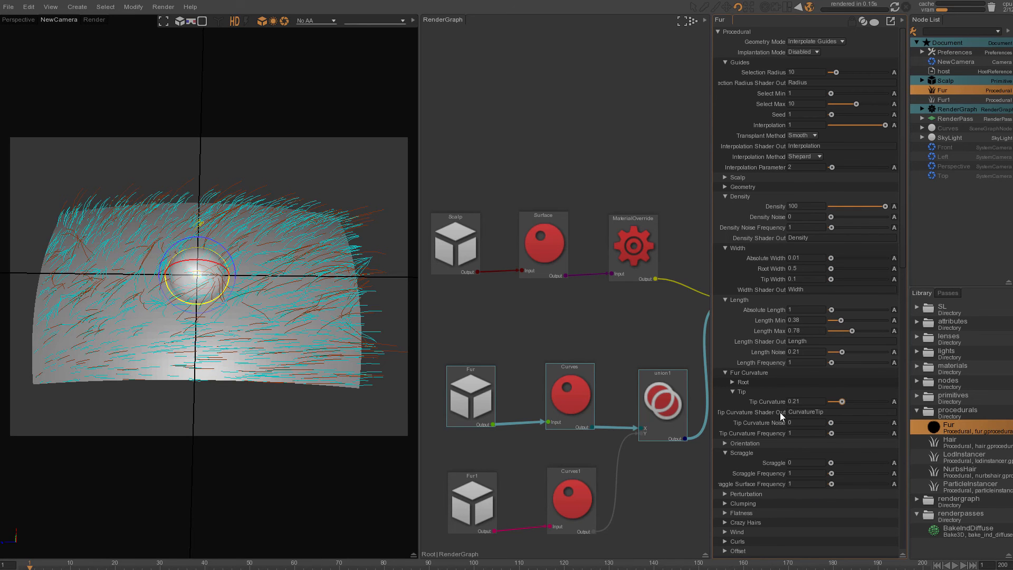
left_click(732, 390)
- Set the Fur orientation Polar value to 0.5
left_click(725, 401)
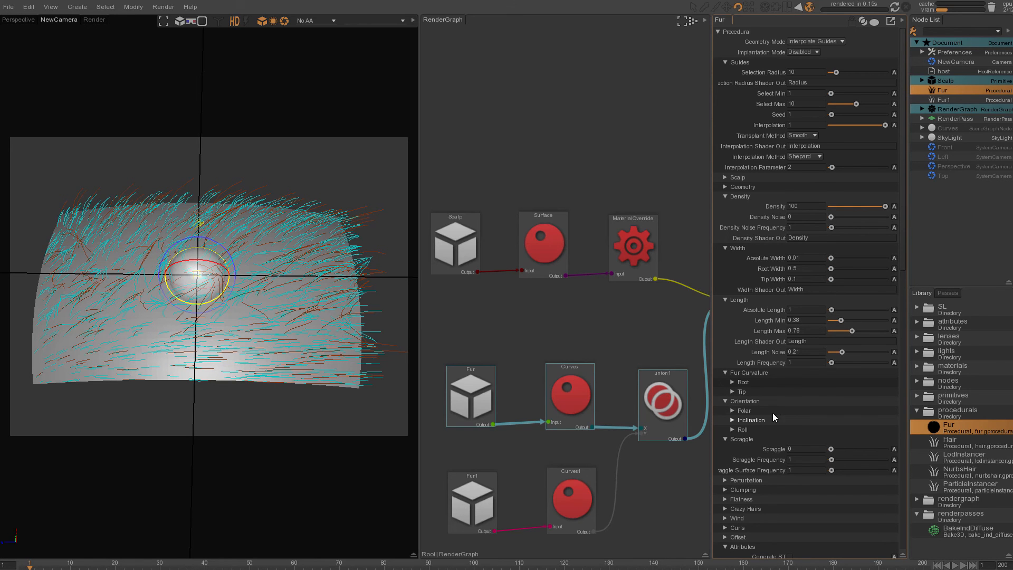
left_click(732, 411)
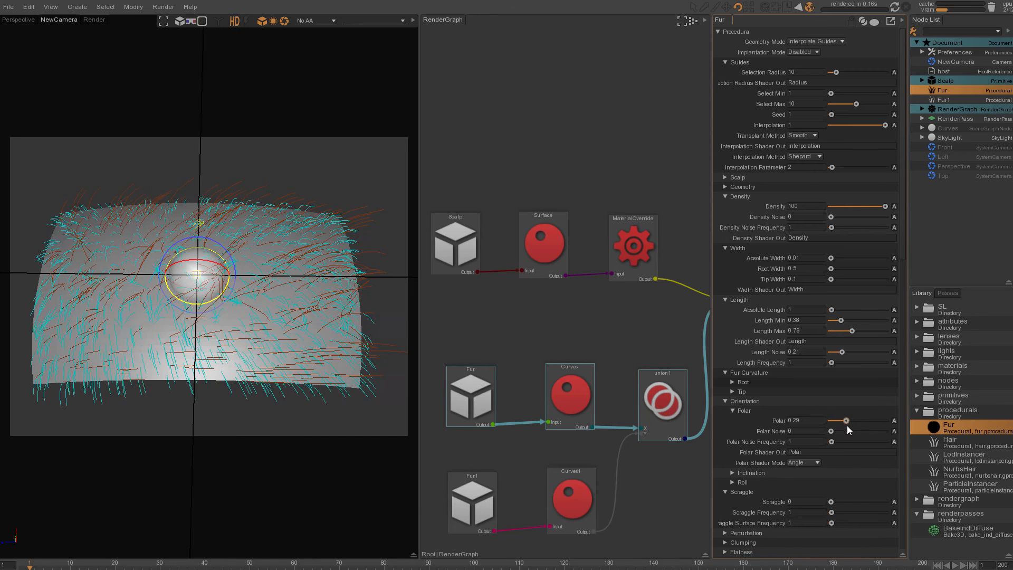
left_click_drag(867, 424, 875, 420)
left_click(810, 420)
type("0.5")
key("Return")
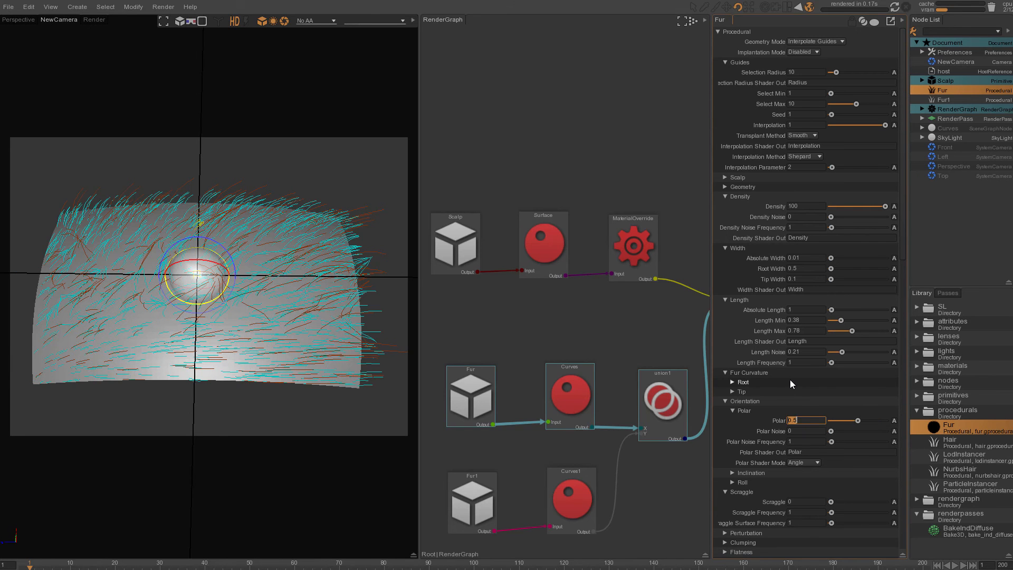
left_click(732, 410)
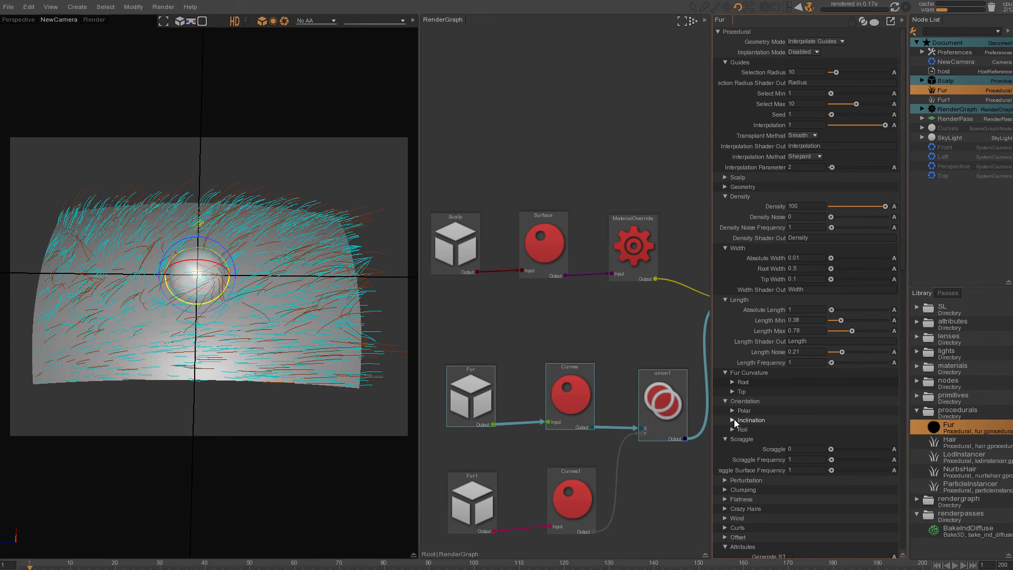
- Set the Fur orientation Inclination to 0
left_click(734, 420)
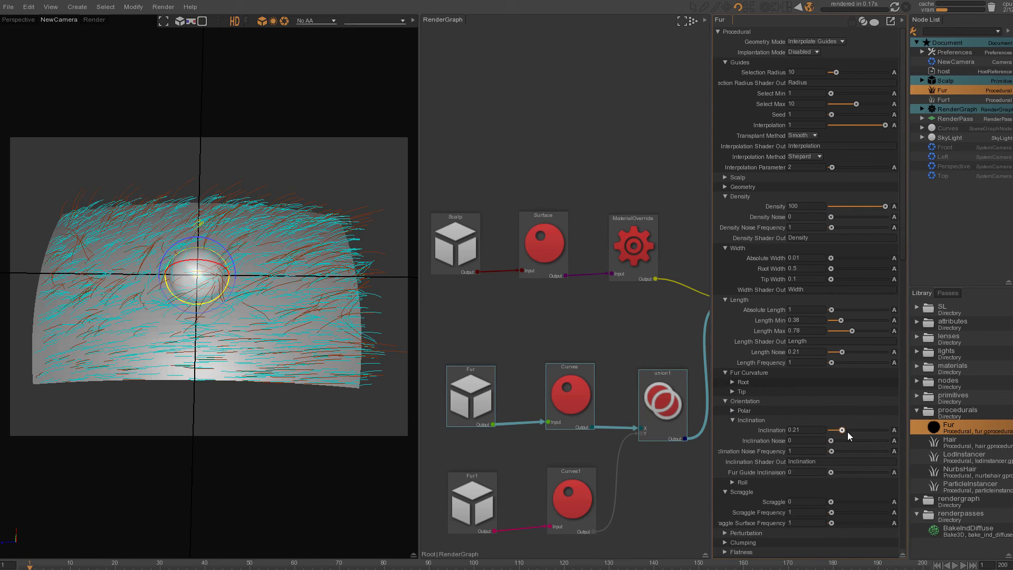
left_click_drag(859, 431, 822, 431)
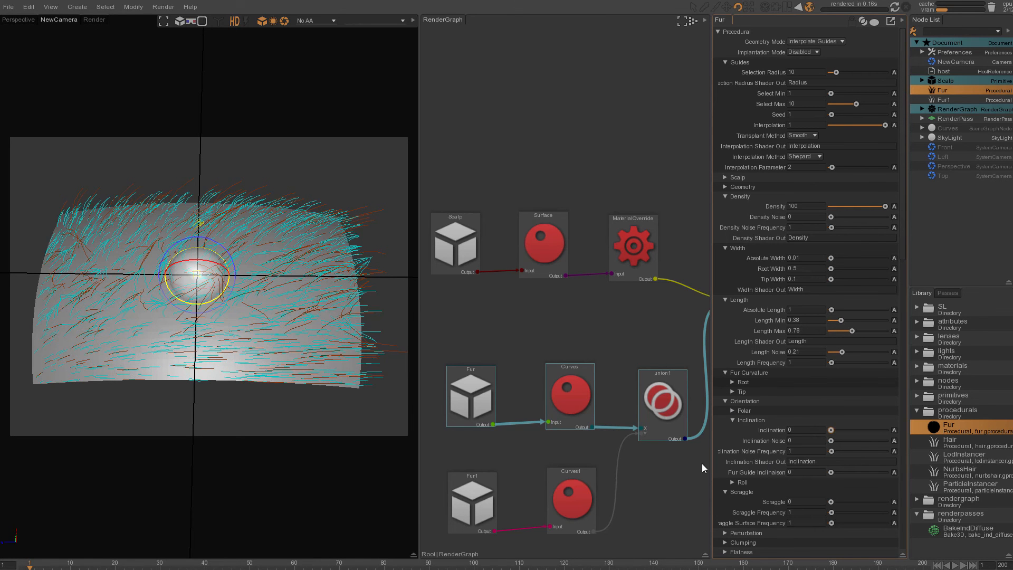
left_click(737, 419)
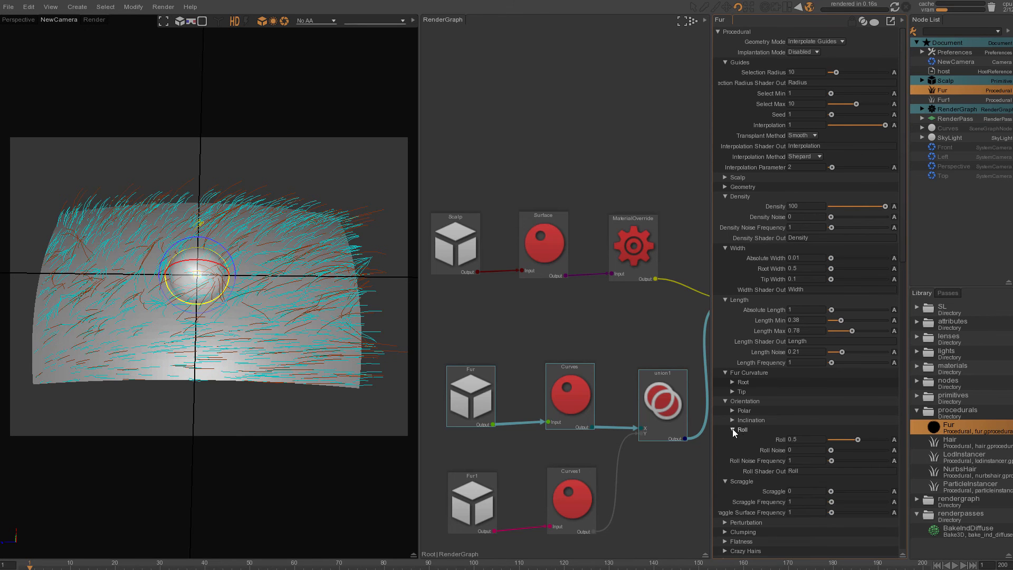
- Raise the Fur Scraggle to 0.63 and render a preview region of the fur to check it
left_click_drag(831, 448, 847, 449)
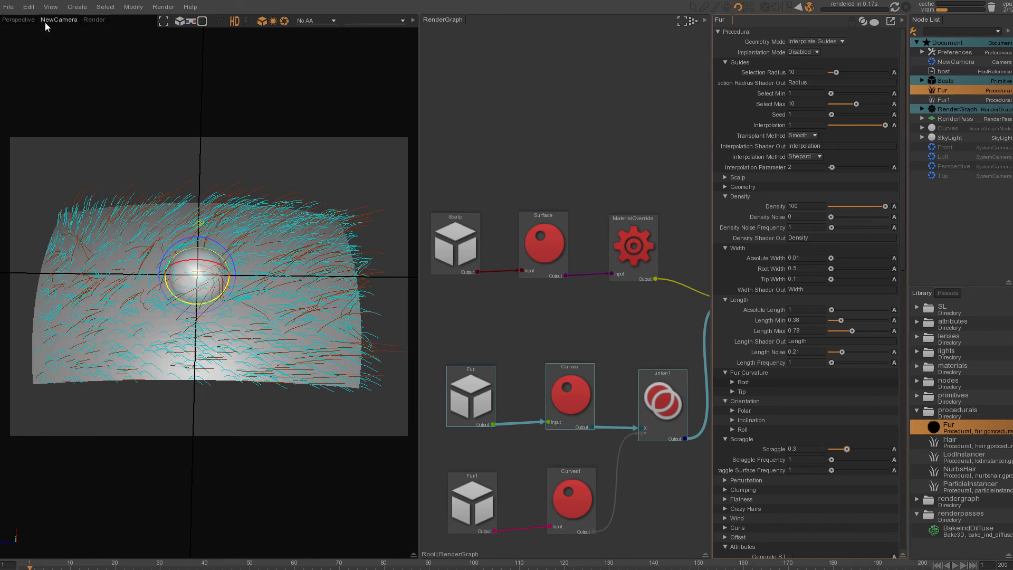
left_click(21, 19)
left_click_drag(235, 298, 173, 314, "alt")
right_click_drag(172, 316, 370, 291, "alt")
middle_click_drag(370, 292, 233, 289, "alt")
right_click_drag(235, 289, 303, 299, "alt")
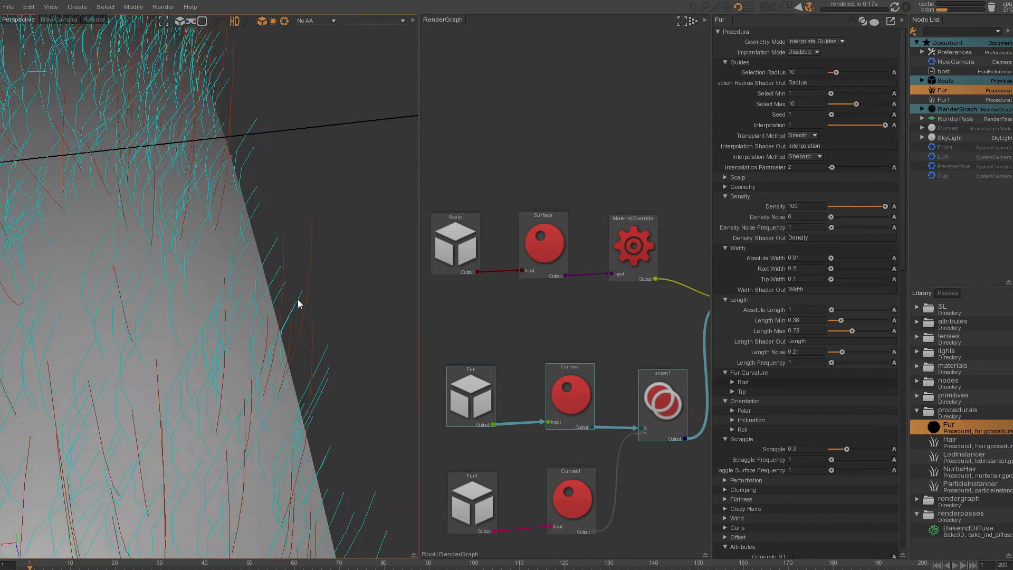
left_click_drag(848, 448, 865, 449)
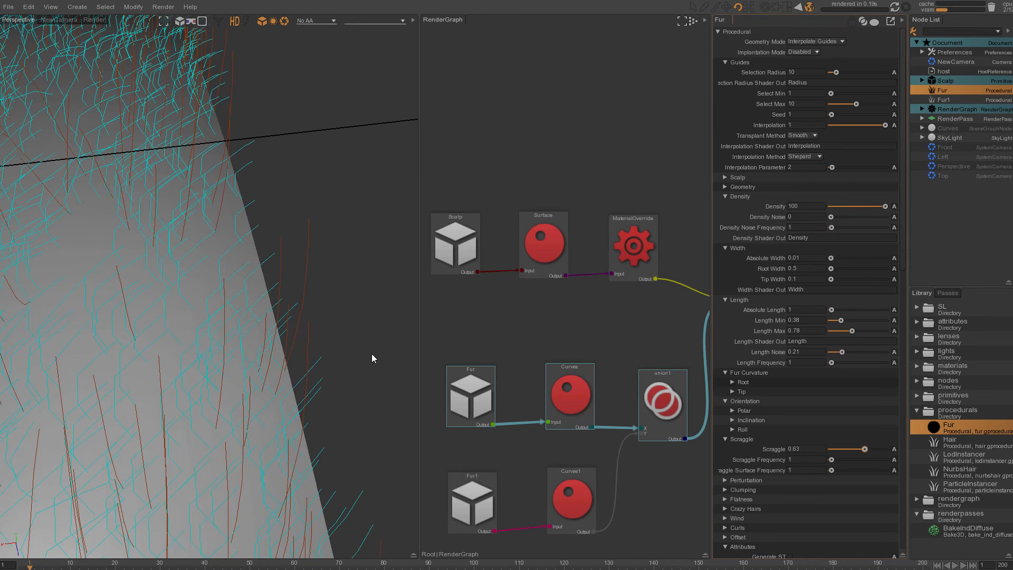
left_click_drag(346, 205, 170, 389)
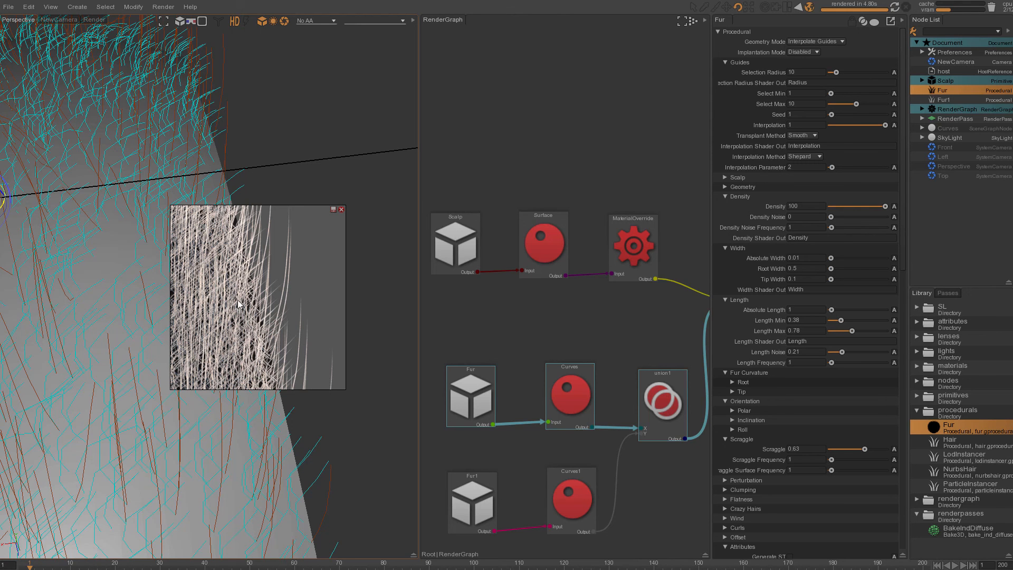
left_click(340, 209)
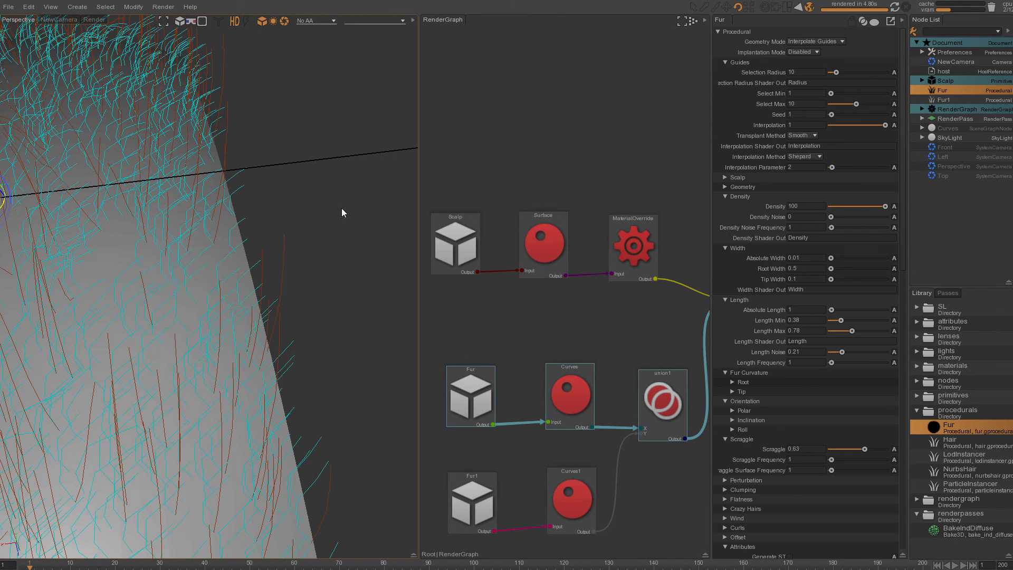
- Set the Fur Perturbation to about 1.55
left_click(725, 440)
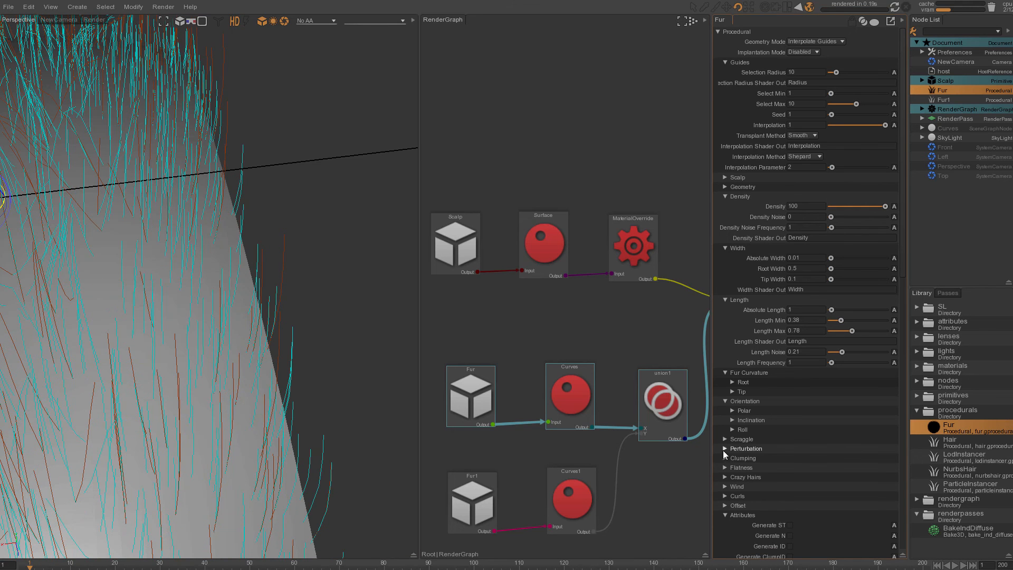
left_click(724, 448)
left_click_drag(835, 458, 863, 460)
right_click_drag(311, 346, 122, 332, "alt")
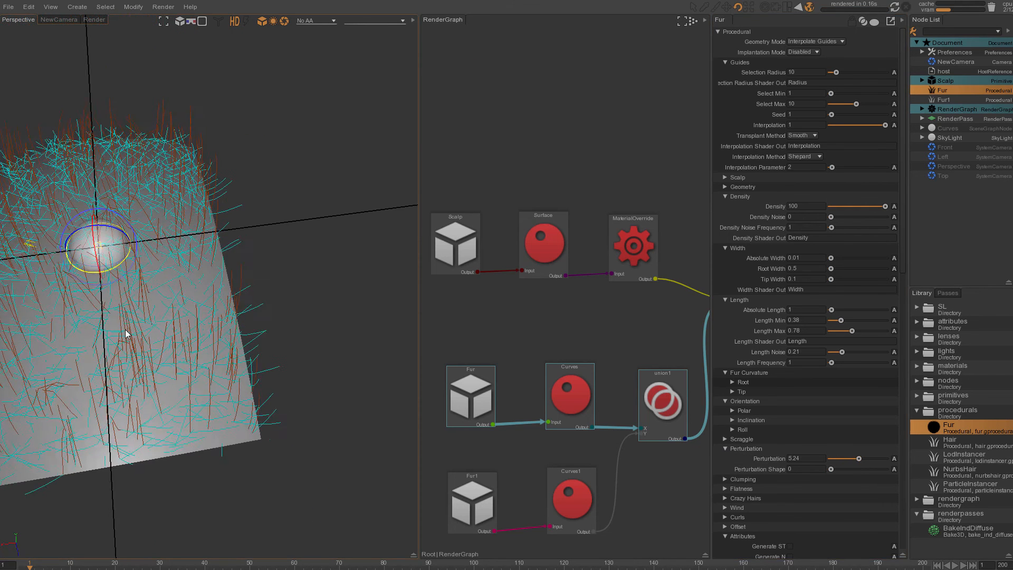
middle_click_drag(122, 332, 368, 350, "alt")
left_click_drag(858, 459, 838, 459)
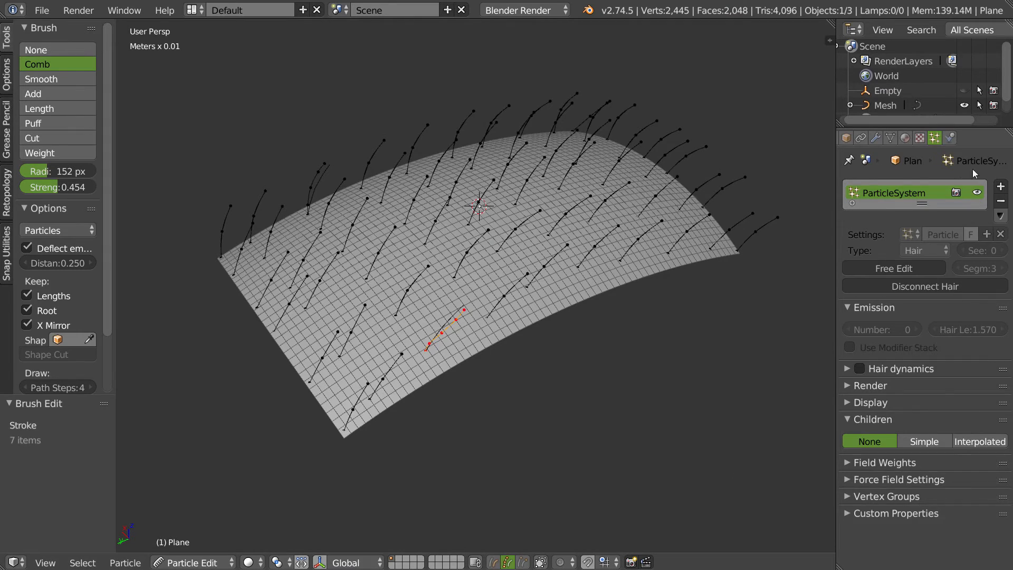
- In Blender, switch the particle system's children to Interpolated and scroll through the child settings
left_click(976, 442)
scroll(975, 447, "down", 10)
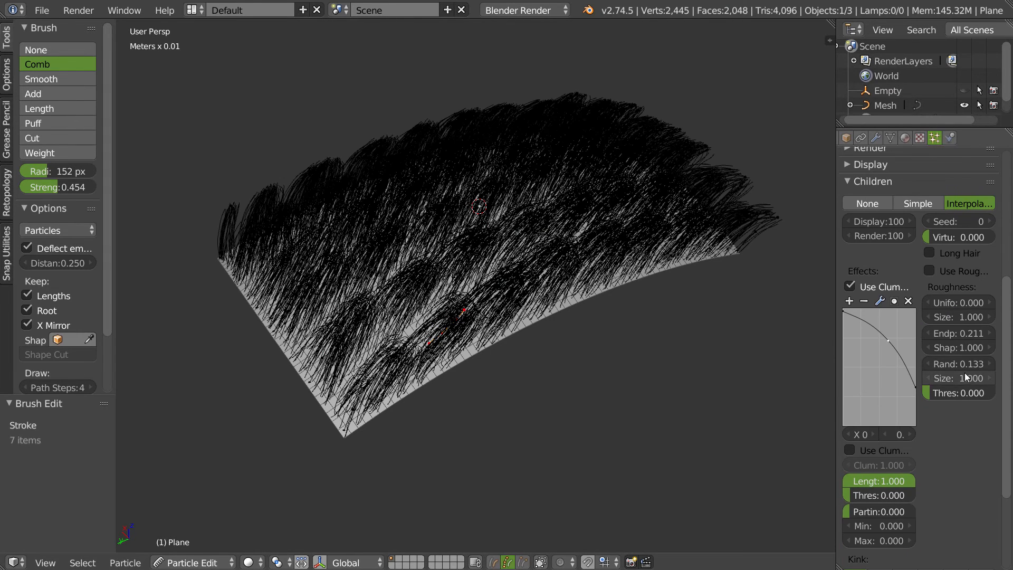
left_click_drag(837, 356, 731, 356)
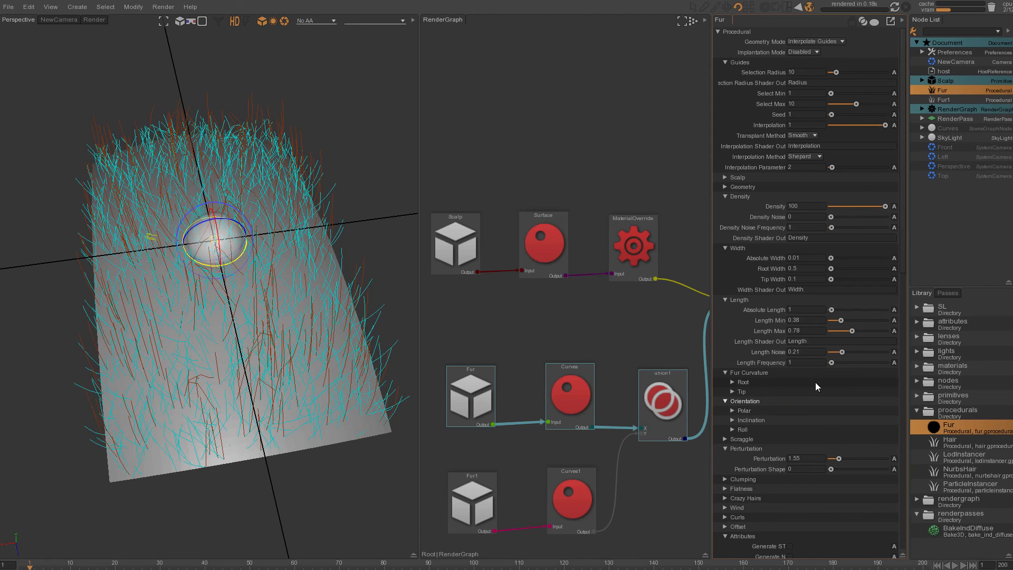
- Inspect the Fur Clumping, Crazy Hairs, Wind and Curls settings
left_click(727, 299)
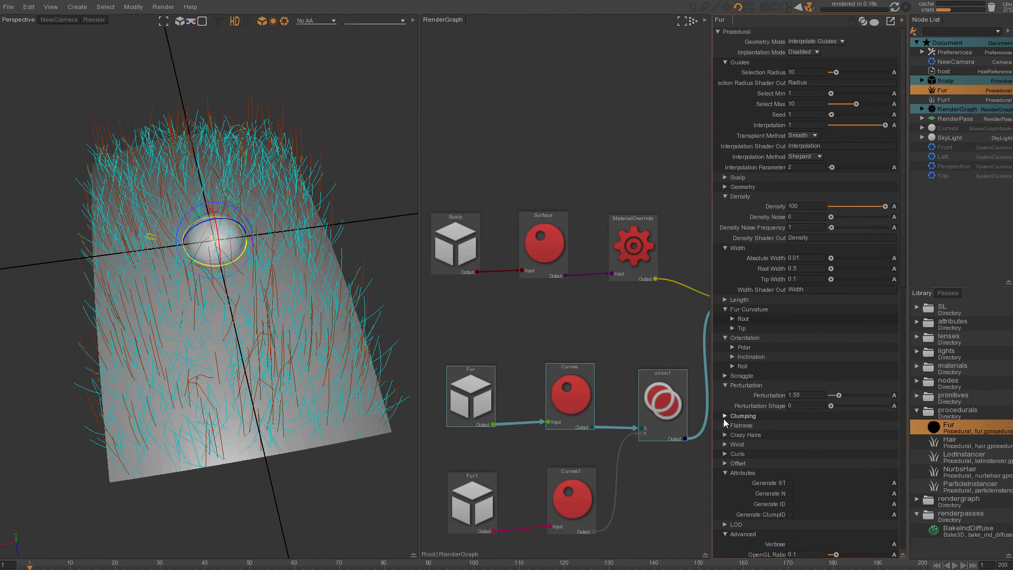
left_click(725, 416)
left_click(724, 385)
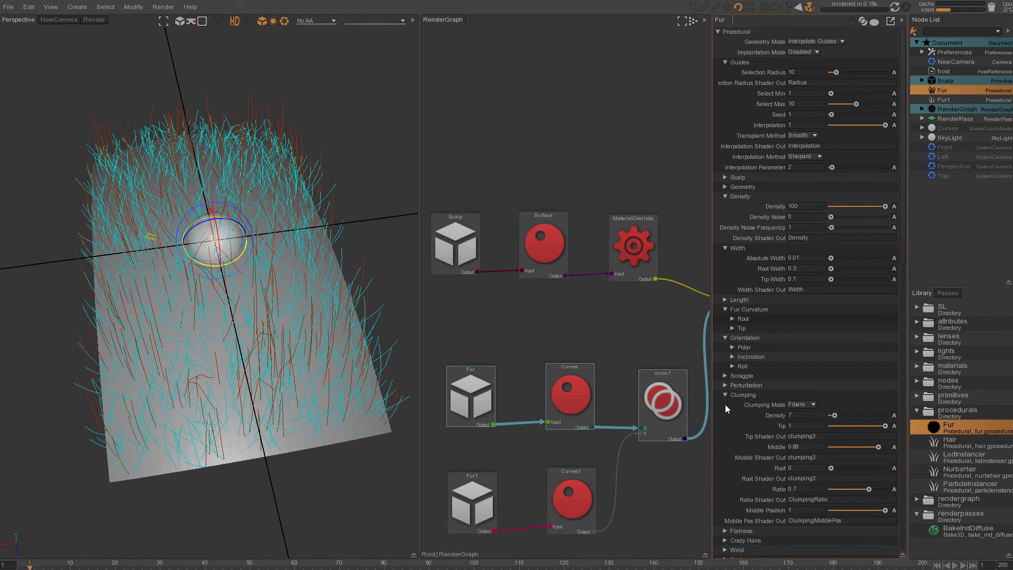
left_click(725, 394)
left_click(725, 414)
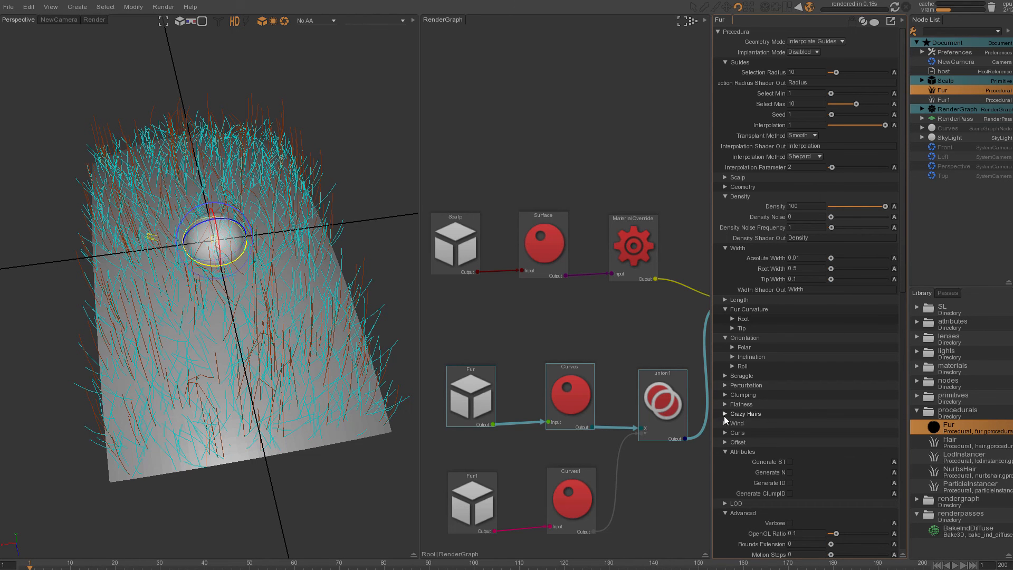
left_click(730, 412)
left_click(724, 423)
left_click(728, 423)
left_click(732, 433)
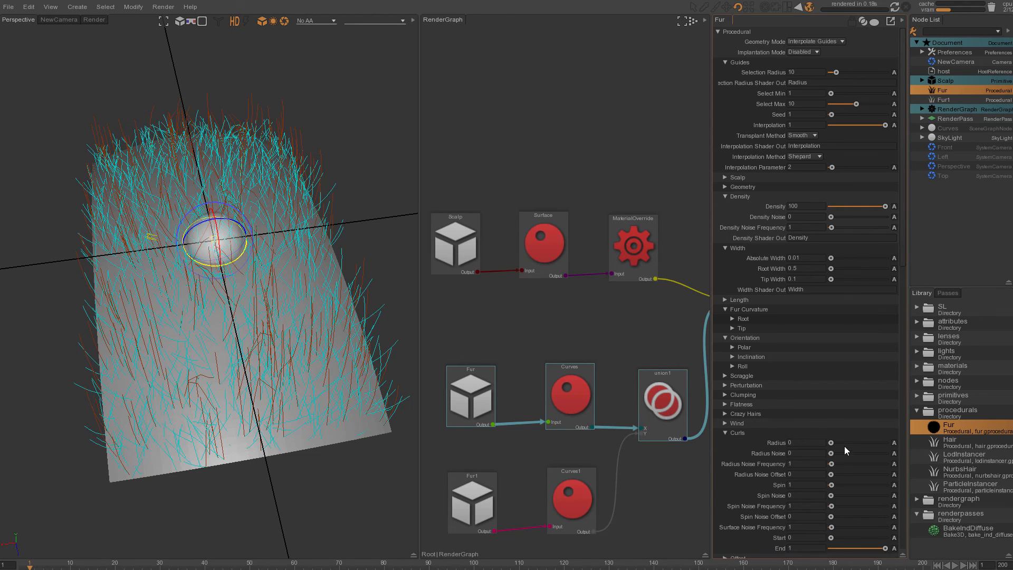
mouse_move(831, 443)
left_mouse_down()
mouse_move(857, 444)
mouse_move(833, 442)
left_mouse_up()
left_click(732, 433)
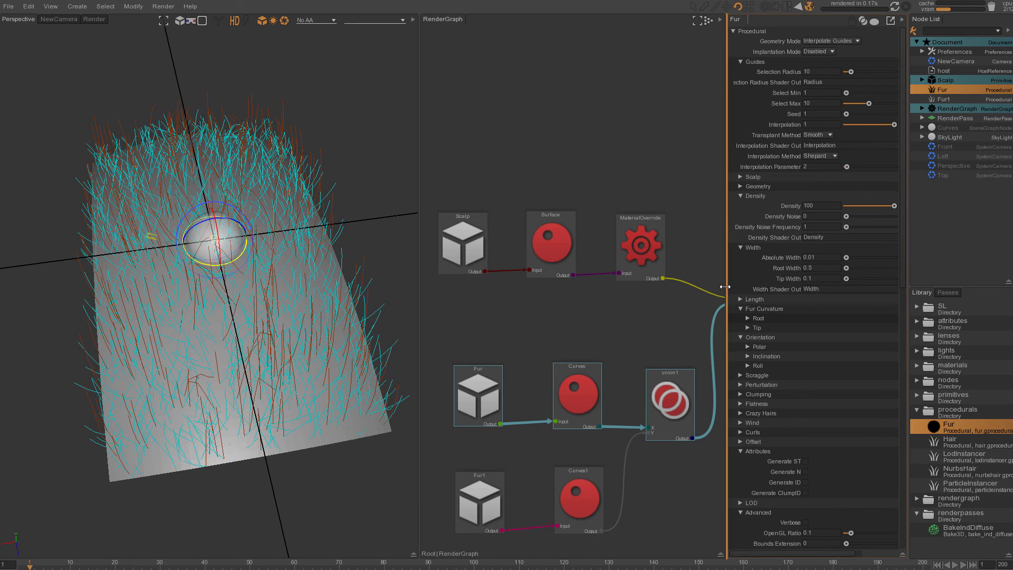
- Widen the attribute editor and collapse the Fur Curvature, Orientation and Attributes sections
left_click_drag(729, 289, 720, 289)
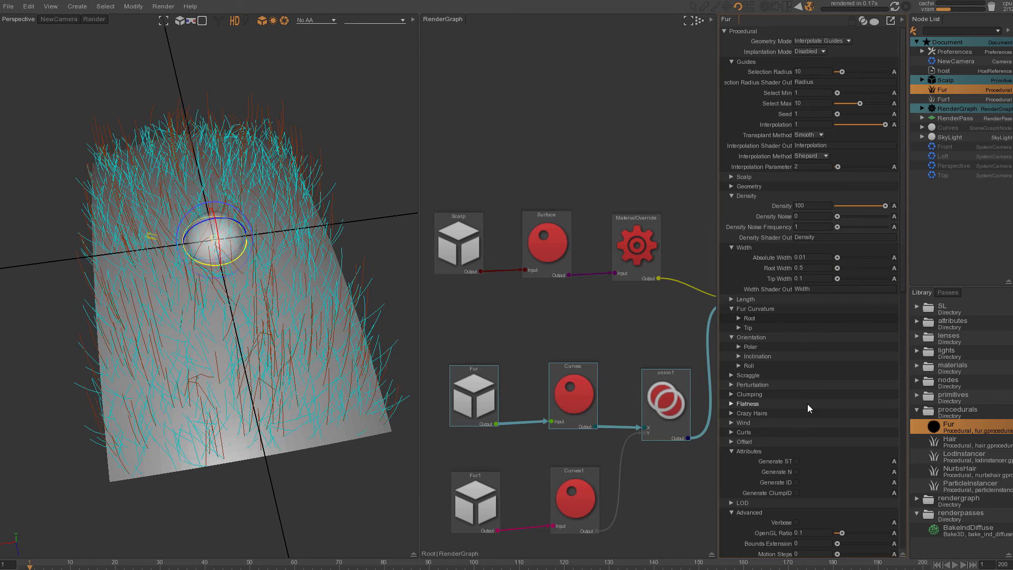
left_click(730, 308)
left_click(732, 318)
left_click(730, 403)
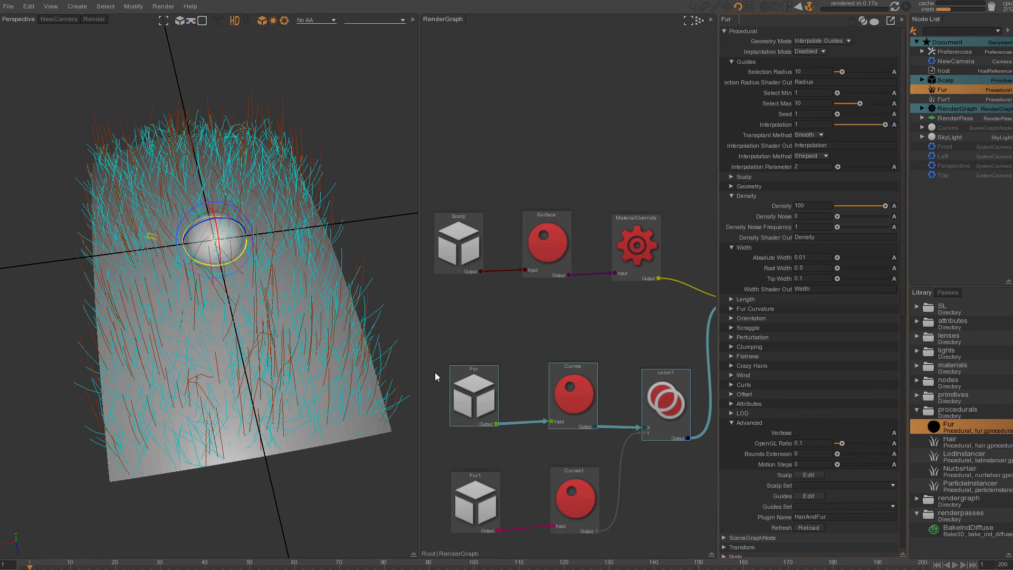